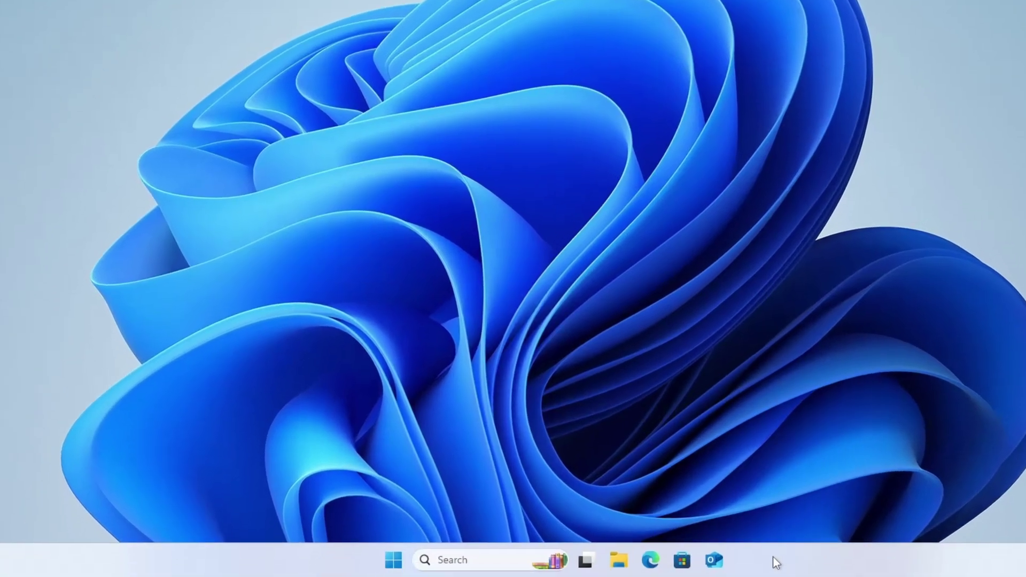
# Step: Launch Task Manager from the taskbar and view the Performance graphs
pyautogui.rightClick(774, 559)
pyautogui.click(819, 513)
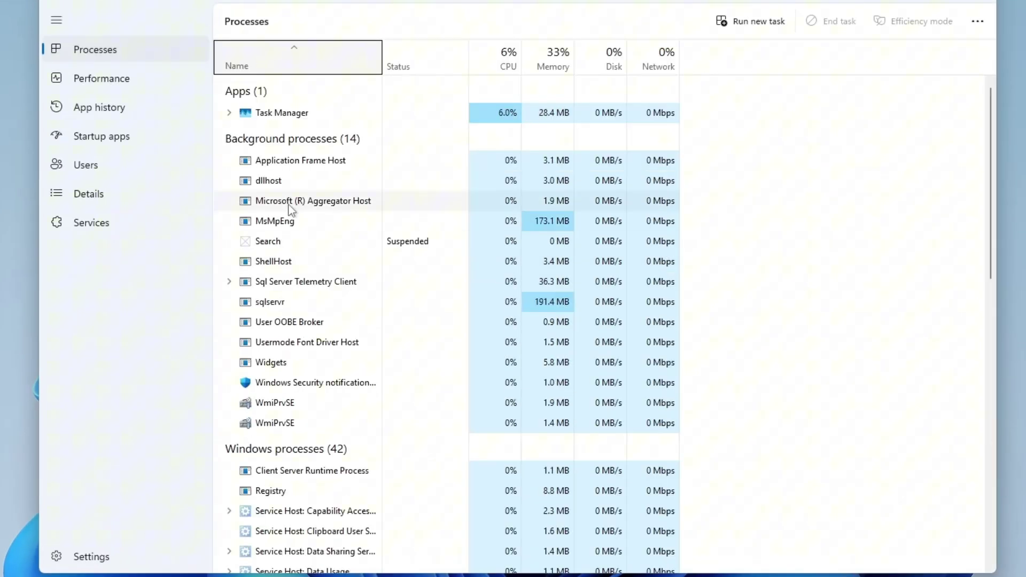
pyautogui.click(176, 86)
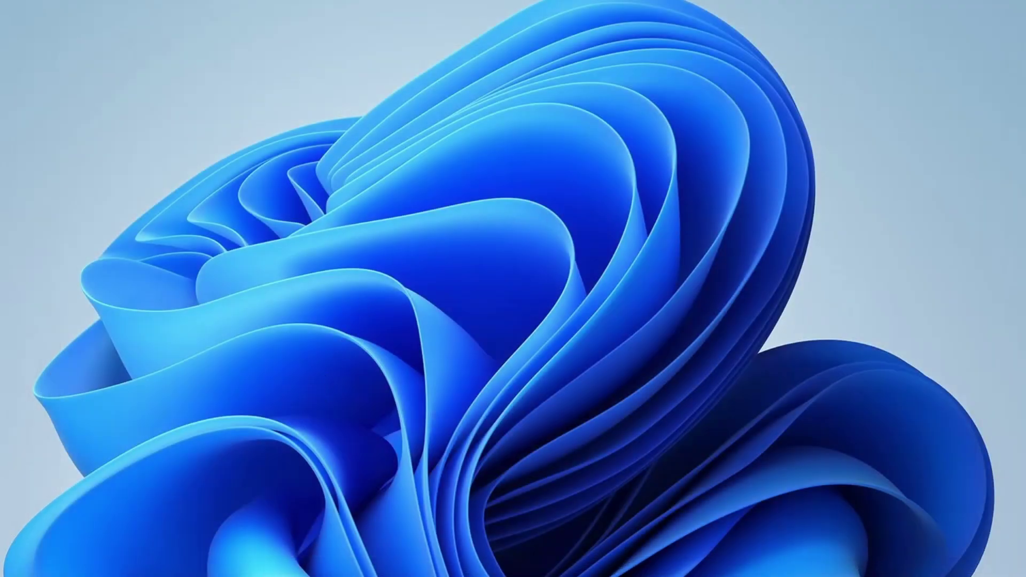
# Step: Open System Configuration via msconfig, hide all Microsoft services, and switch to the Startup tab
pyautogui.write('msconfig')
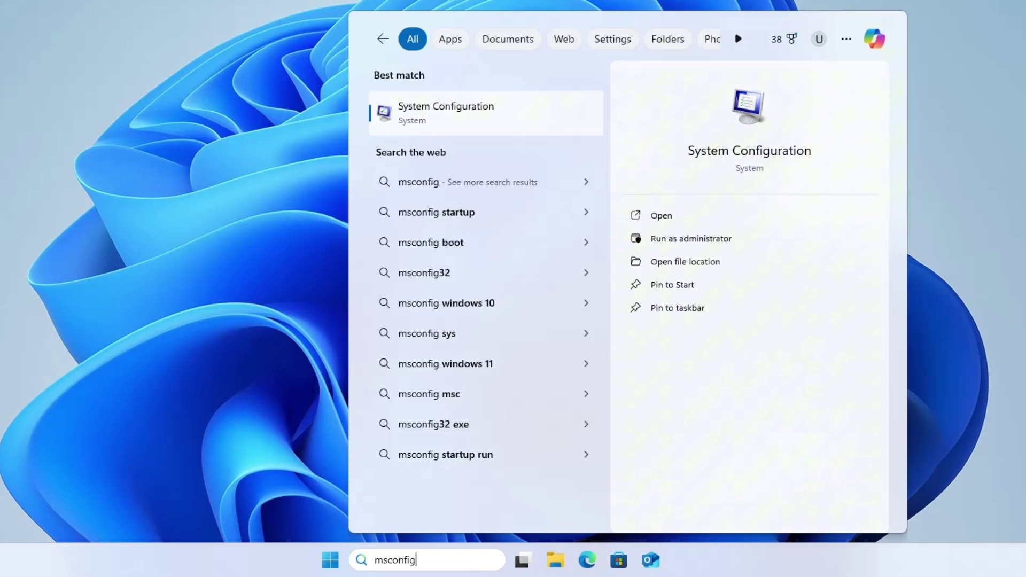
pyautogui.click(456, 116)
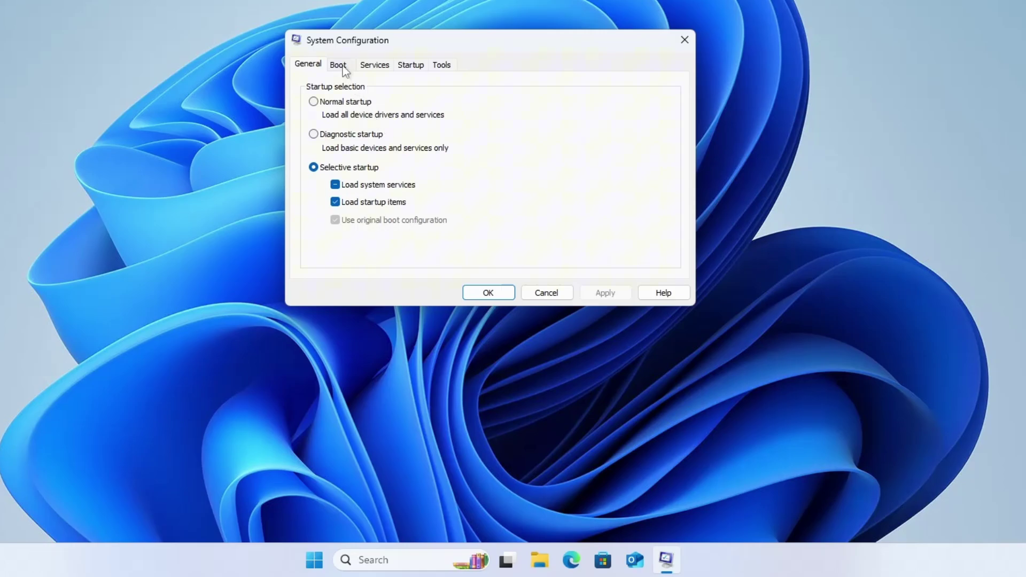
pyautogui.click(385, 65)
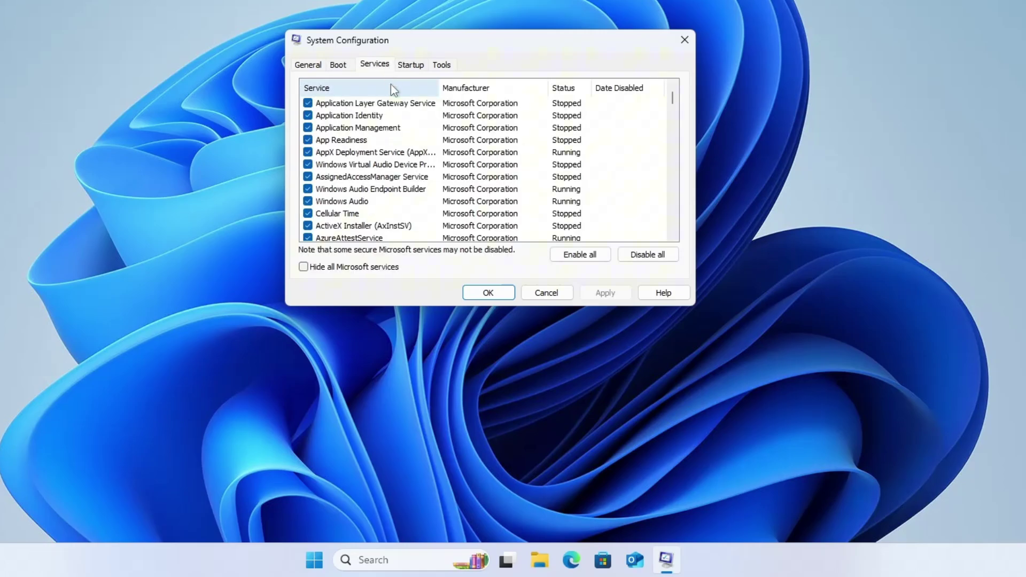
pyautogui.click(303, 266)
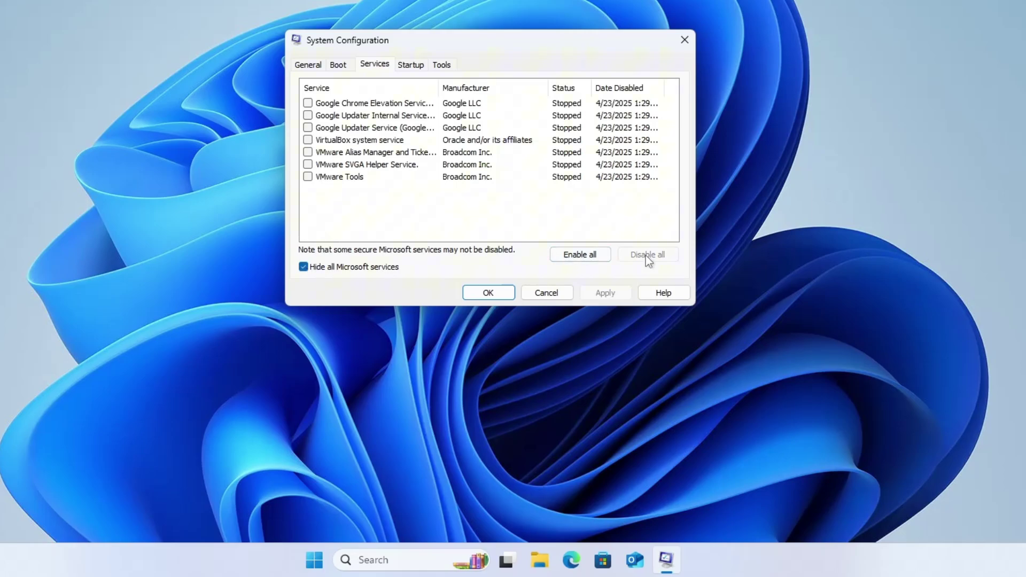
pyautogui.click(411, 67)
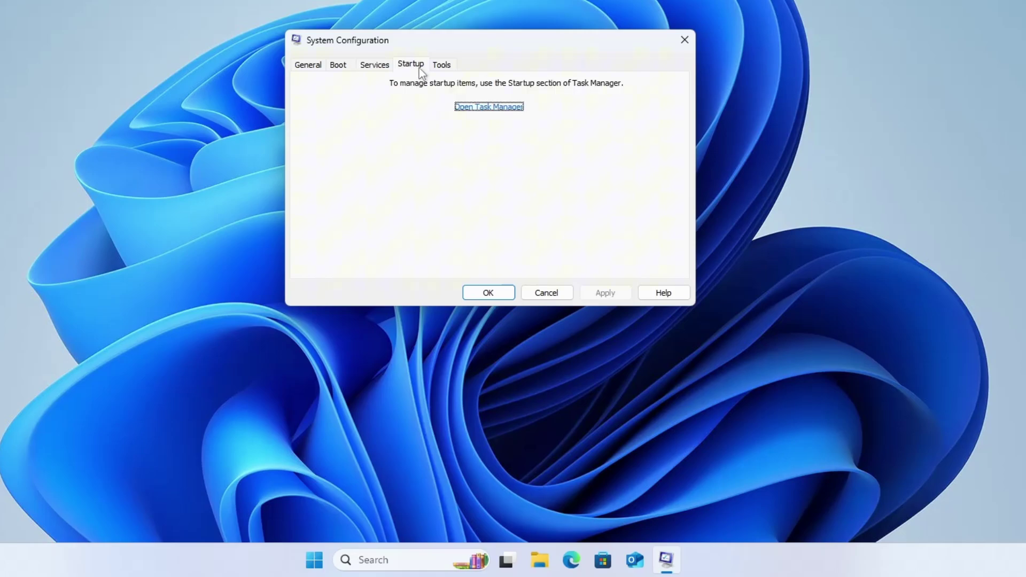
pyautogui.click(490, 108)
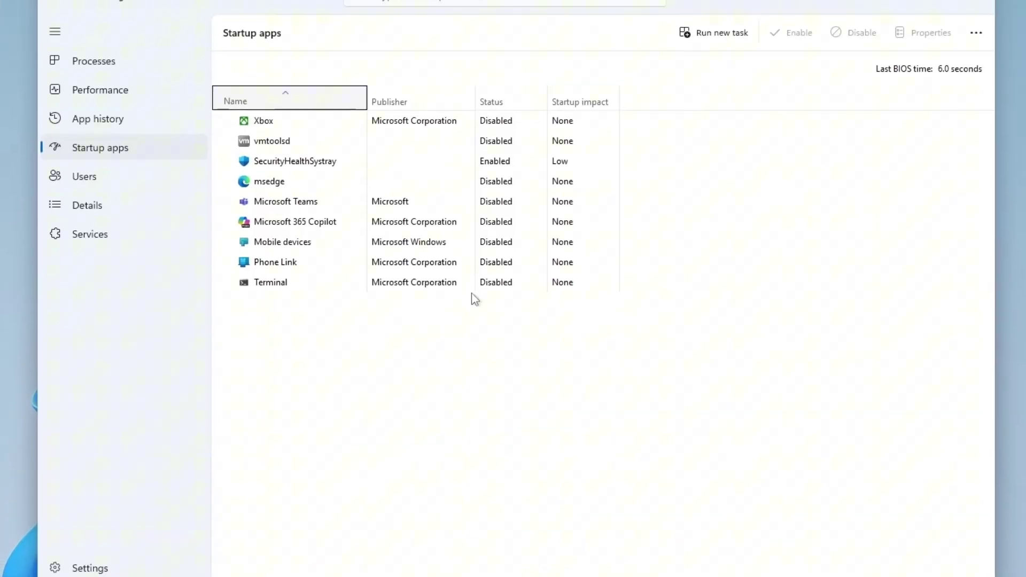
pyautogui.click(112, 147)
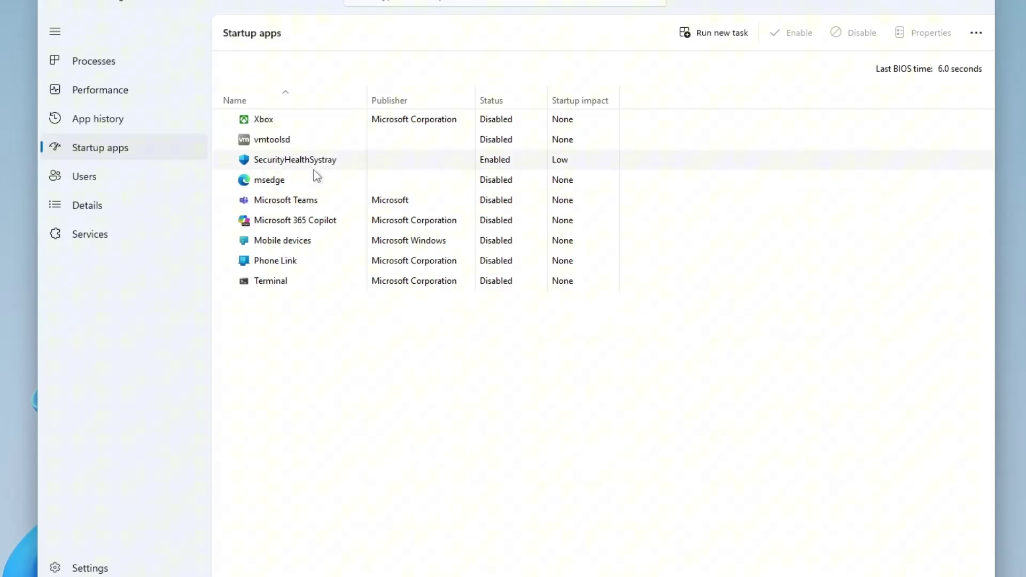
pyautogui.click(314, 192)
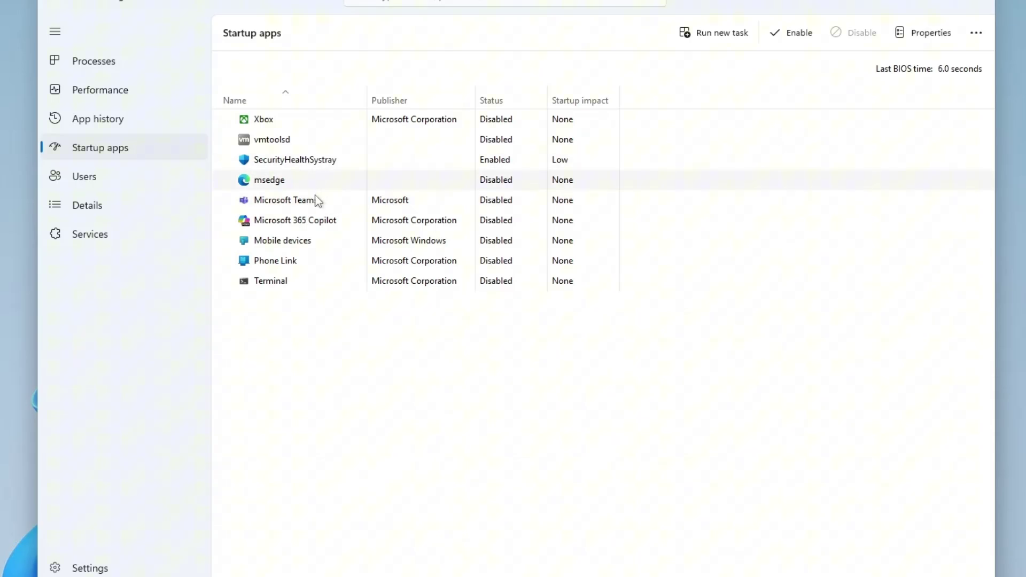
pyautogui.rightClick(315, 207)
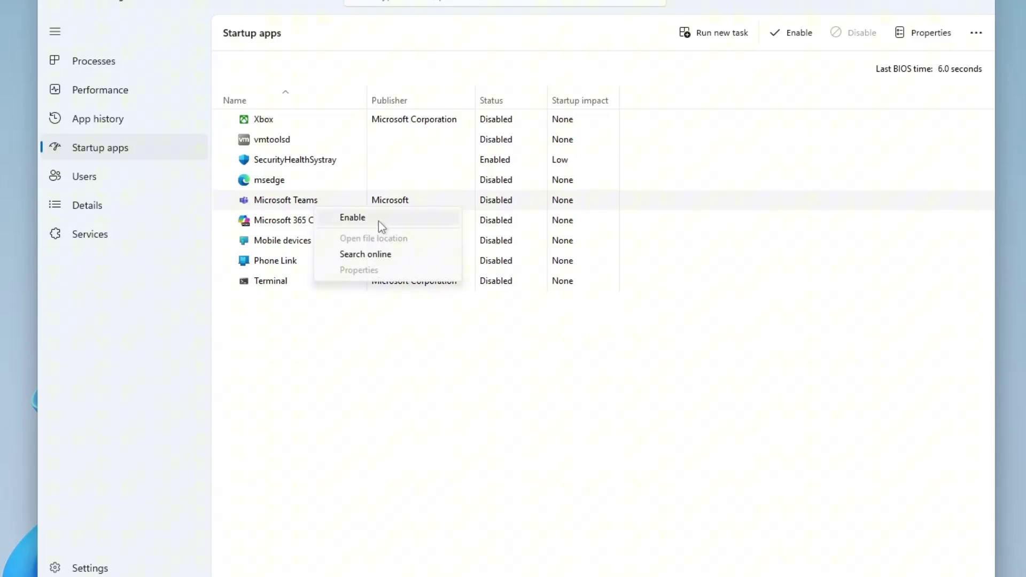
pyautogui.click(405, 374)
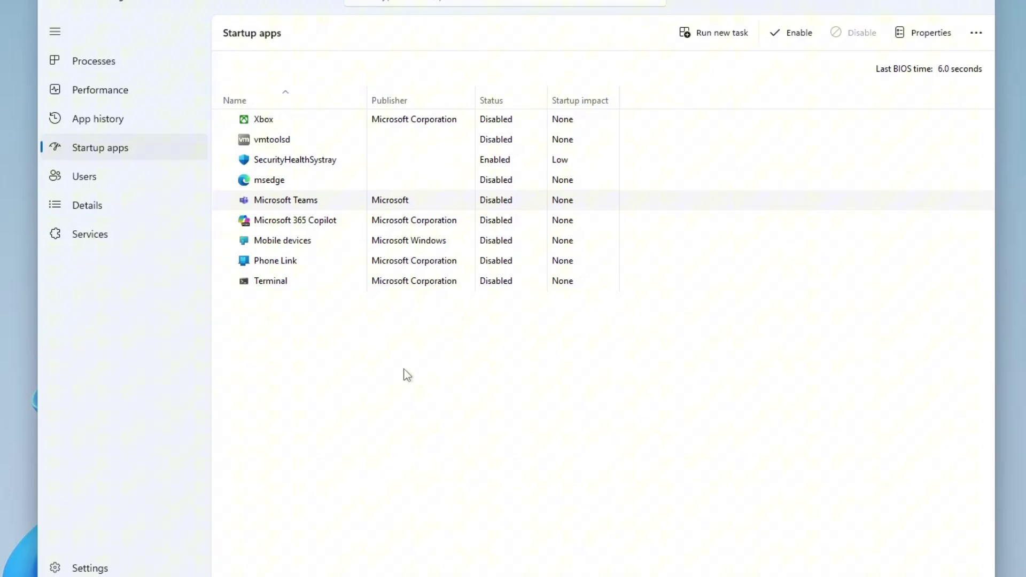
# Step: Close Task Manager and accept System Configuration with OK
pyautogui.click(980, 5)
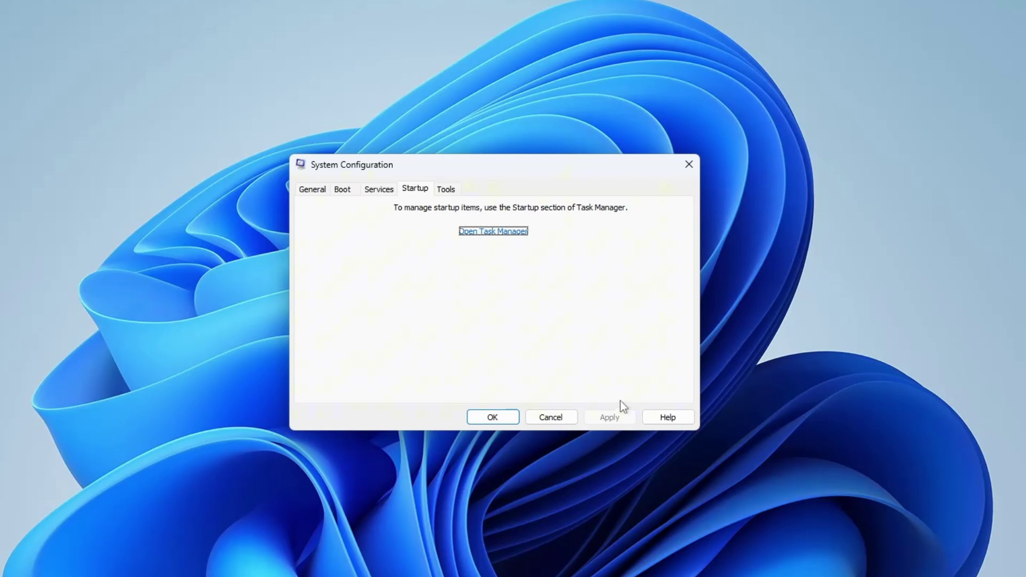
pyautogui.click(493, 417)
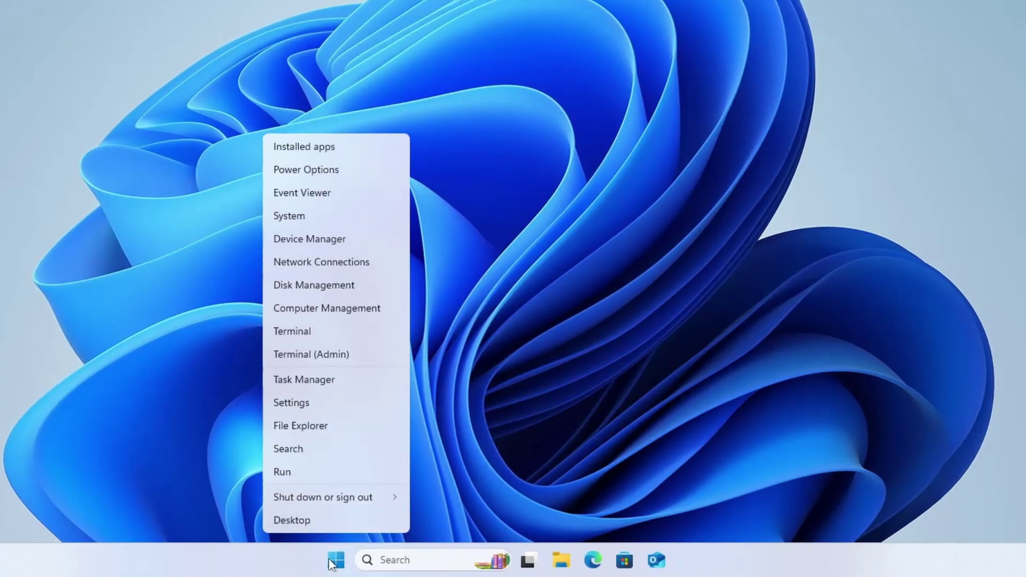
# Step: Open Settings and go to Privacy & security > Windows Security
pyautogui.click(315, 406)
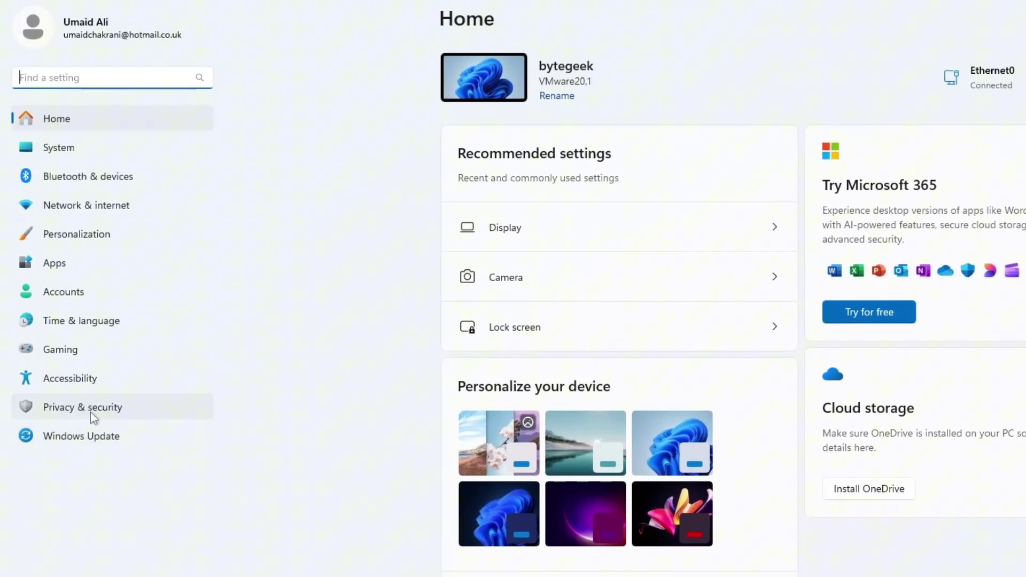
pyautogui.click(91, 412)
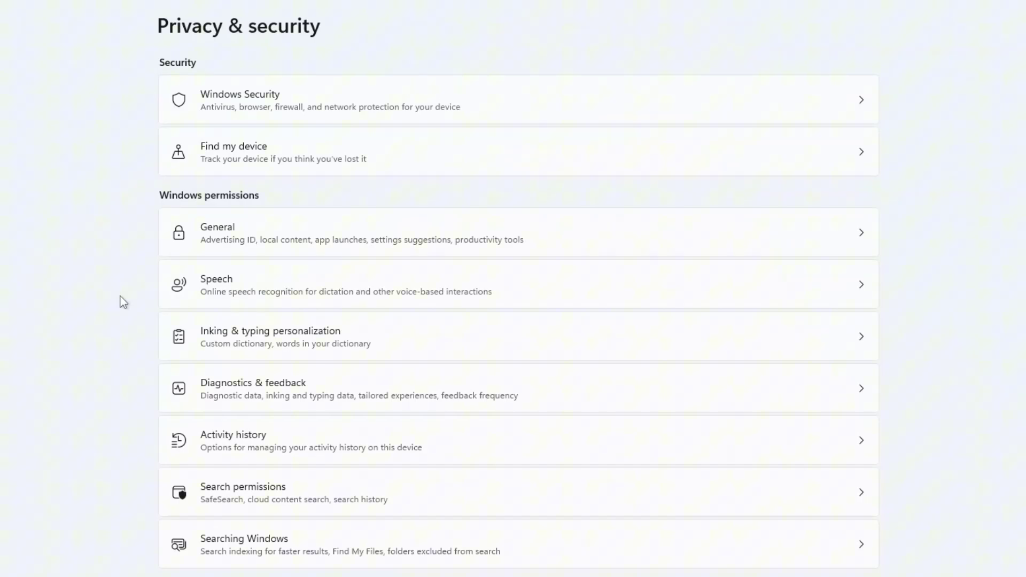
pyautogui.click(397, 99)
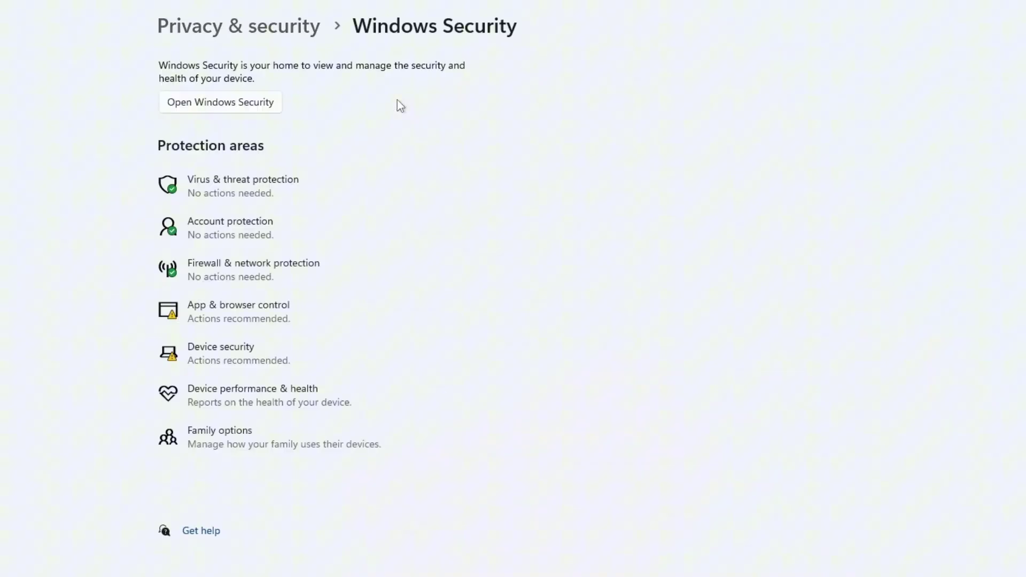
pyautogui.click(222, 356)
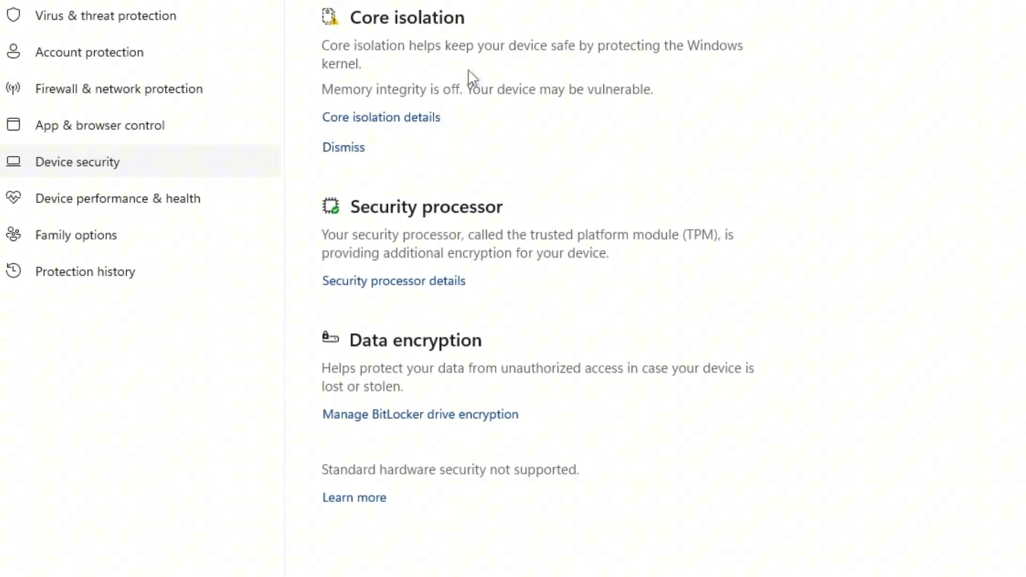
pyautogui.click(425, 118)
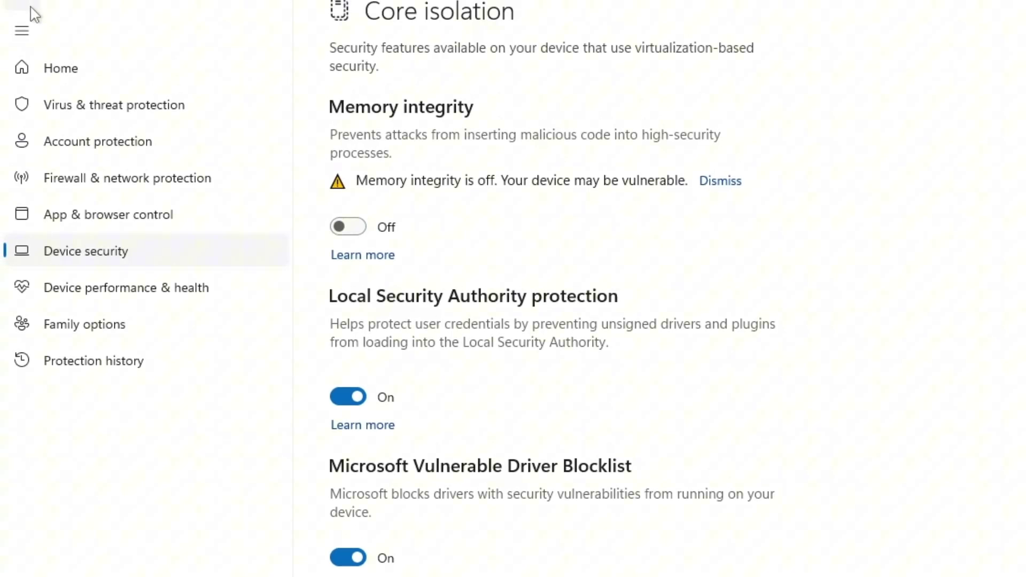
pyautogui.click(26, 7)
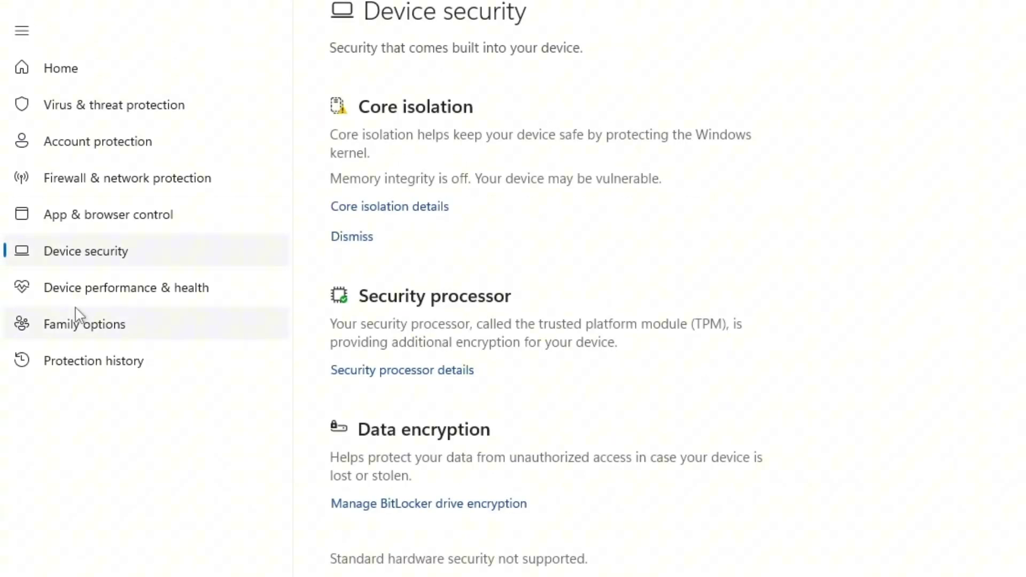
# Step: Close Windows Security and switch off all five General privacy toggles, including the advertising ID
pyautogui.hotkey('alt', 'F4')
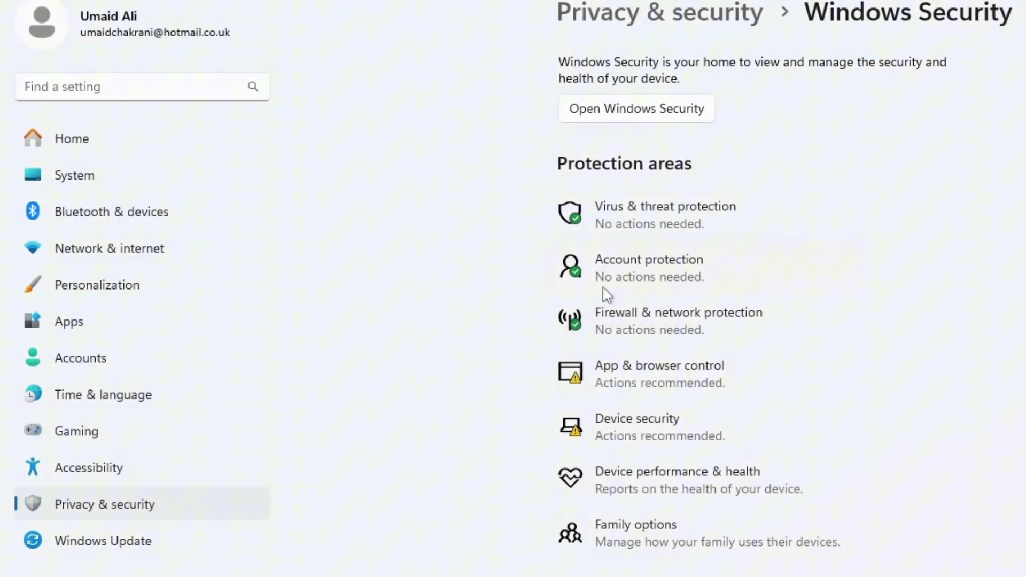
pyautogui.click(133, 510)
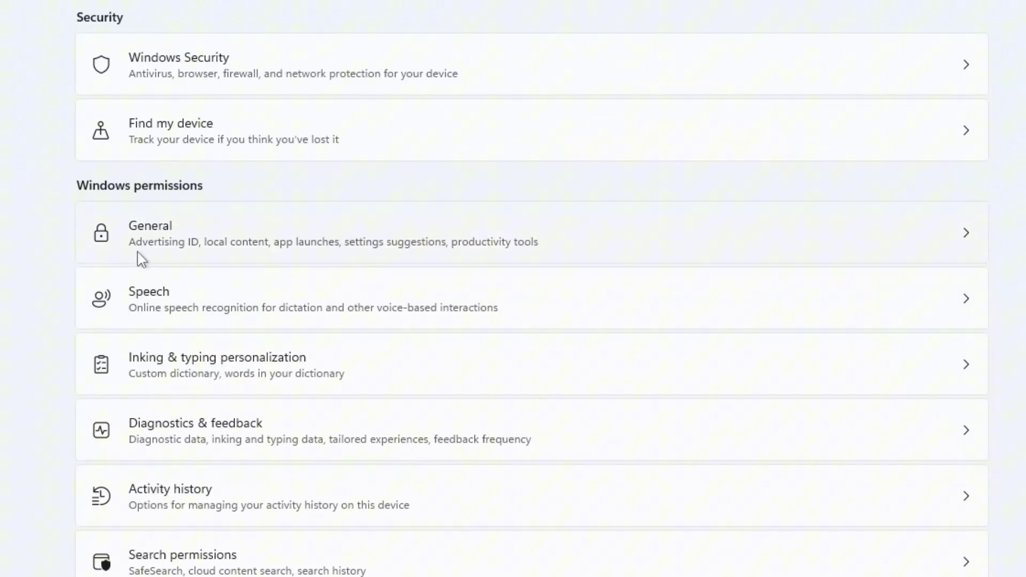
pyautogui.click(218, 244)
pyautogui.click(942, 39)
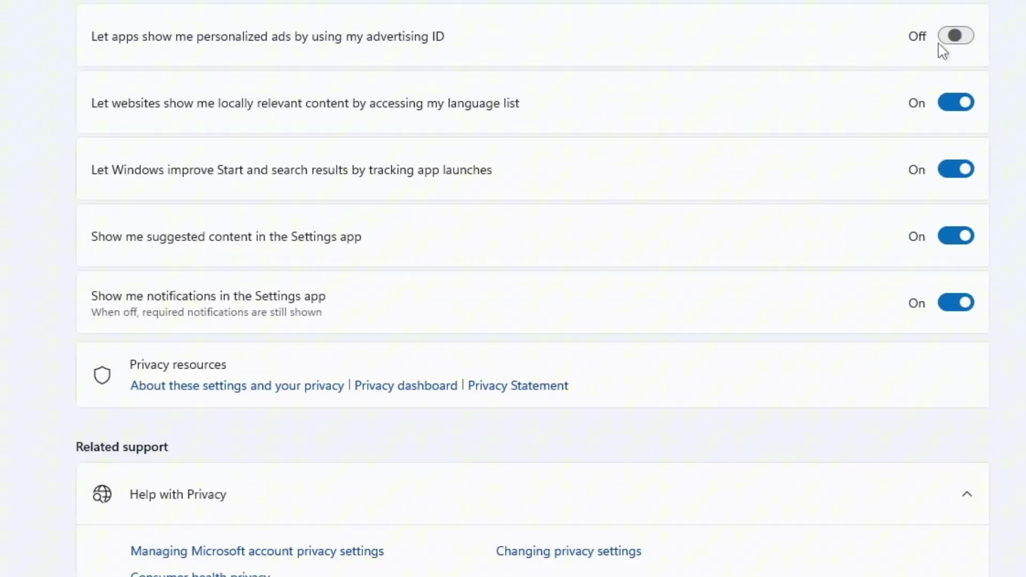
pyautogui.click(945, 103)
pyautogui.click(955, 170)
pyautogui.click(956, 237)
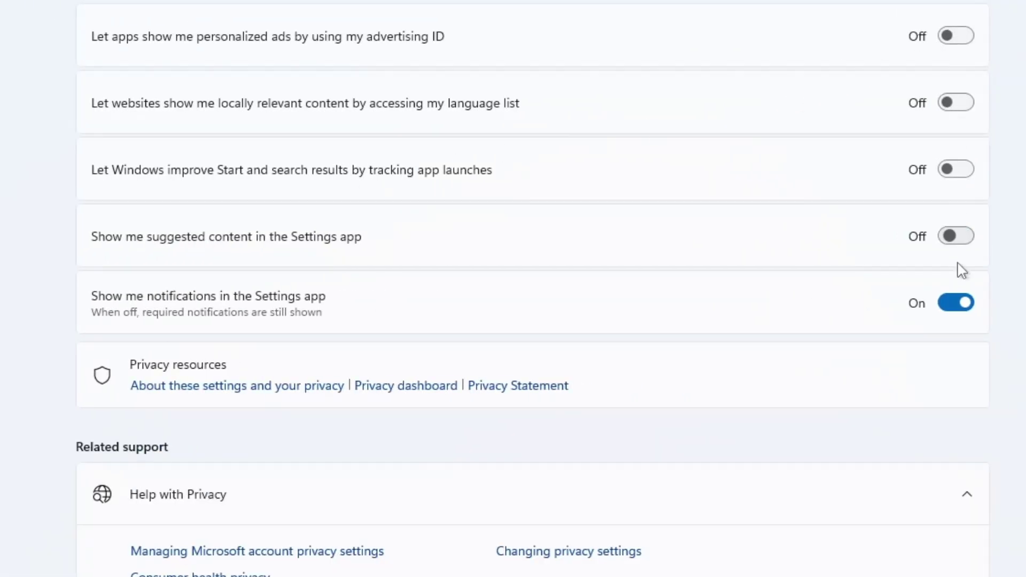
pyautogui.click(952, 307)
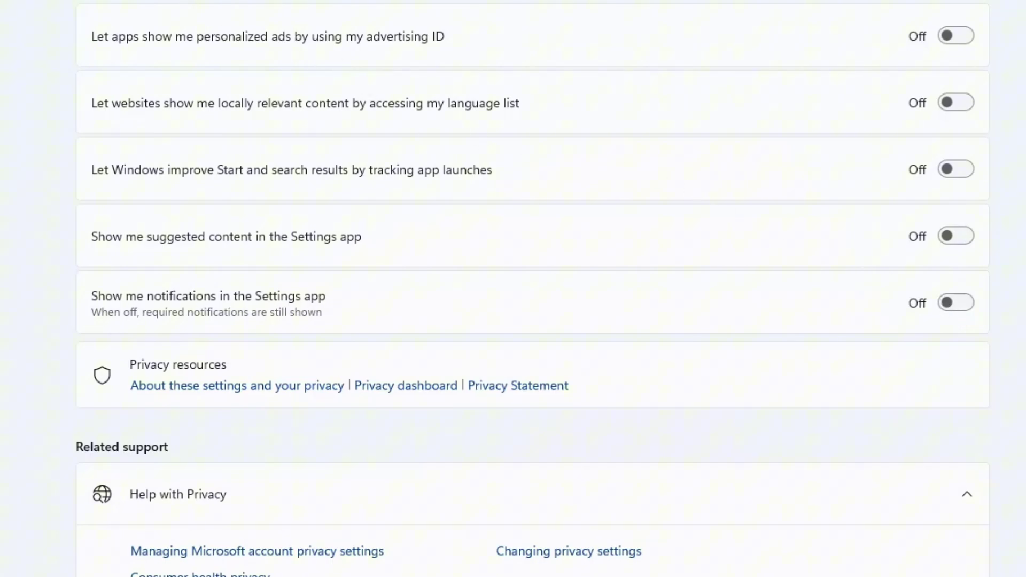
# Step: Turn off online speech recognition and the custom inking and typing dictionary
pyautogui.click(190, 1)
pyautogui.click(262, 284)
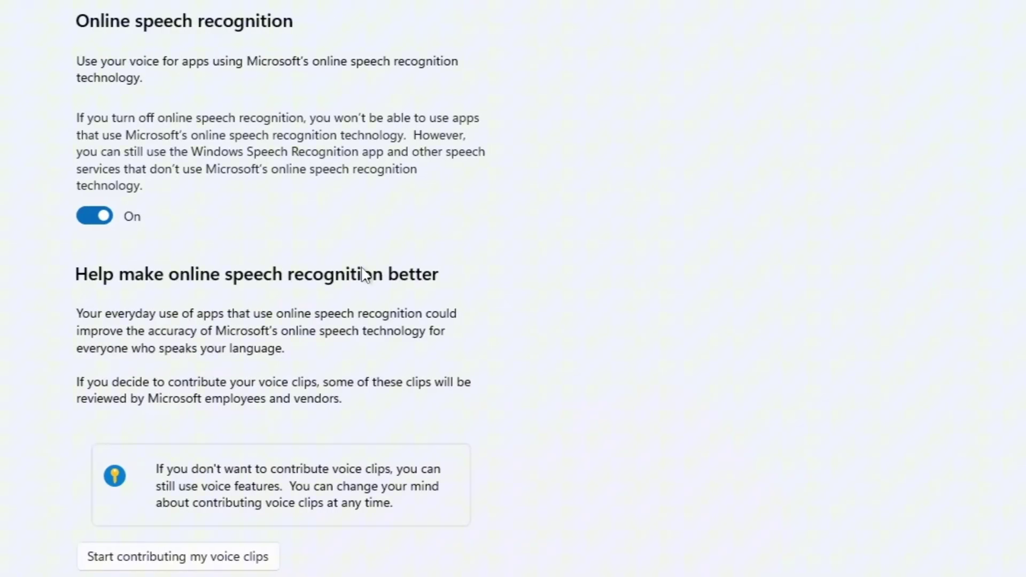
pyautogui.click(95, 216)
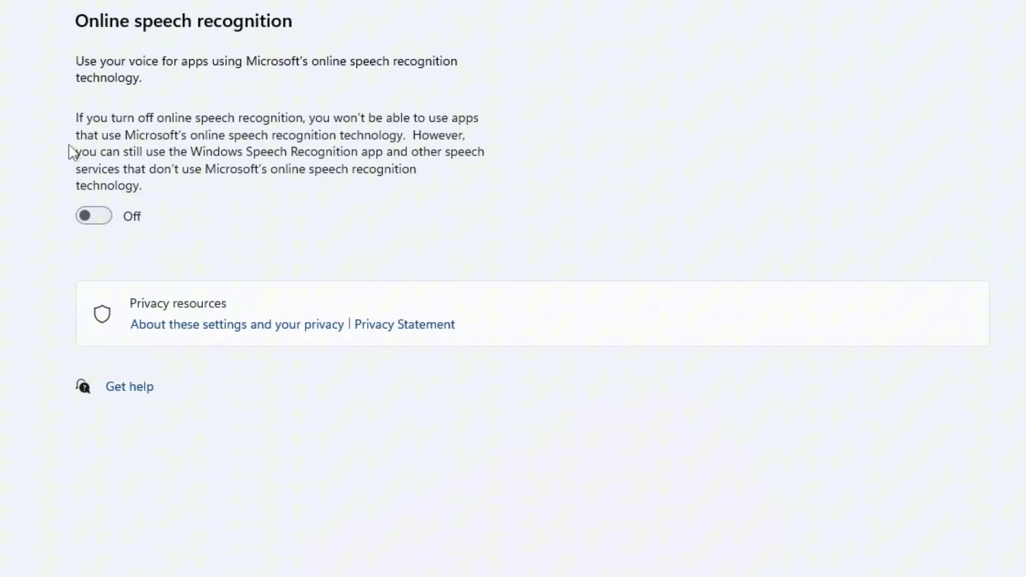
pyautogui.click(181, 1)
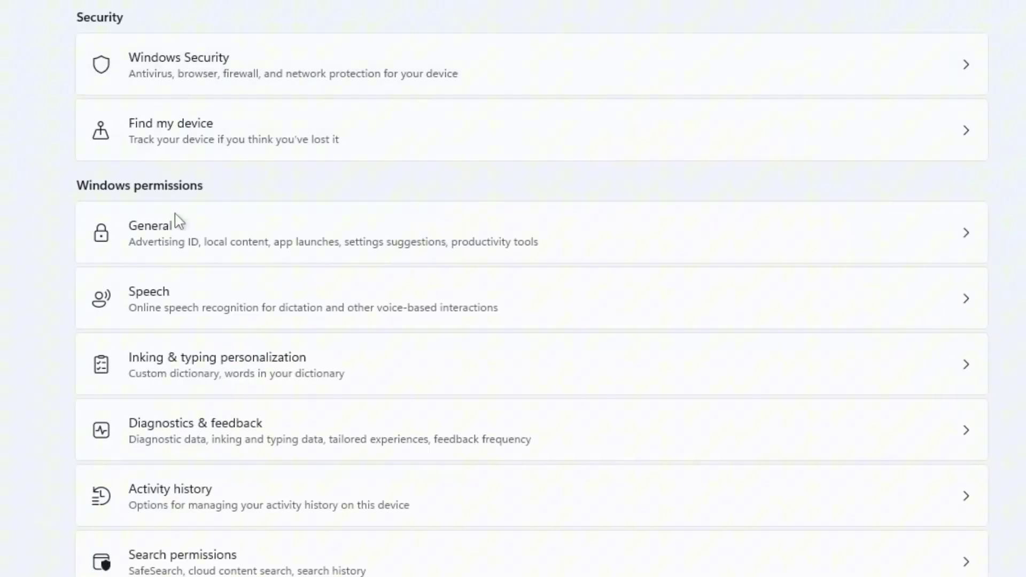
pyautogui.click(351, 368)
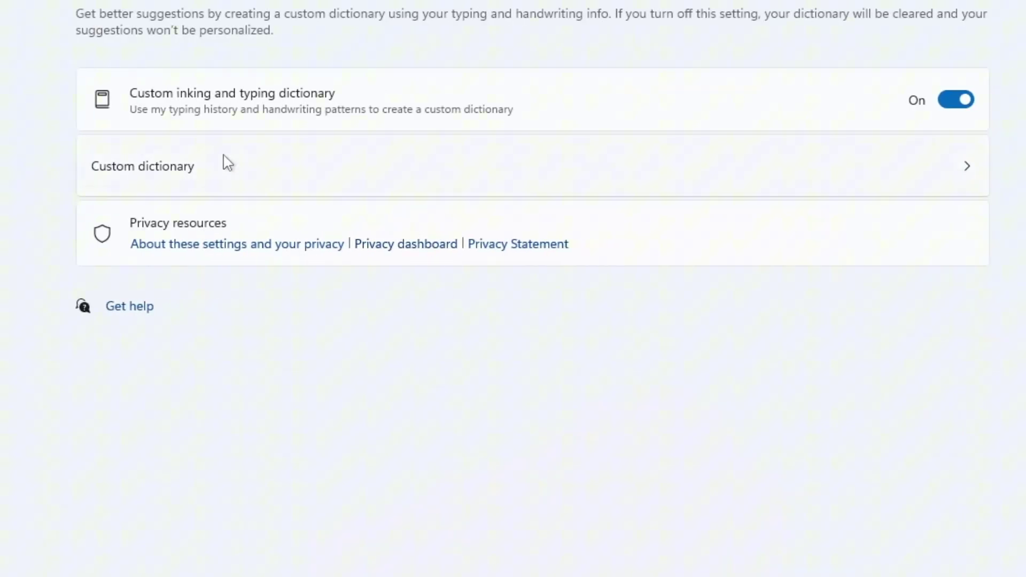
pyautogui.click(962, 102)
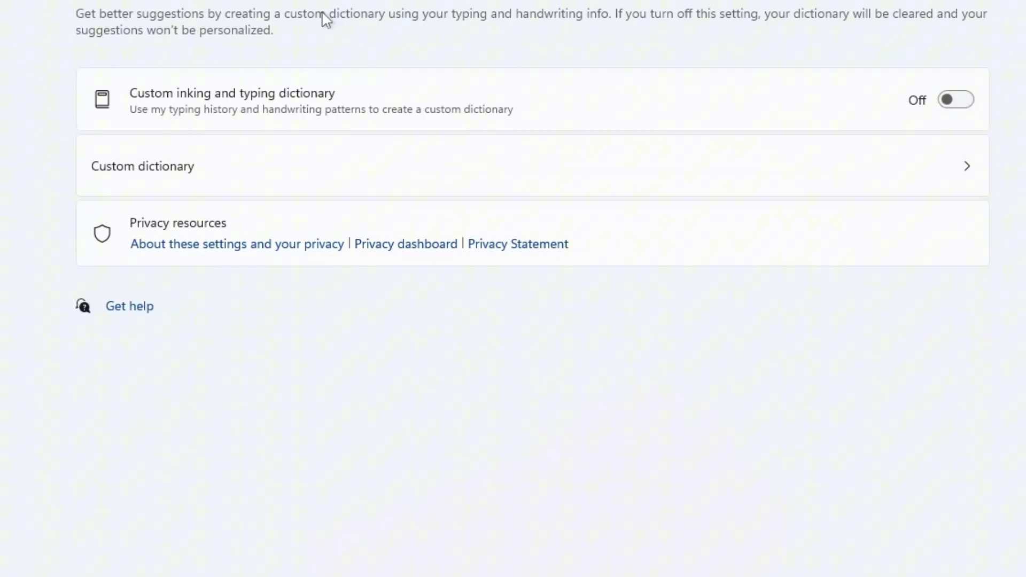
# Step: Turn off optional diagnostic data, tailored experiences and the Diagnostic Data Viewer
pyautogui.click(207, 3)
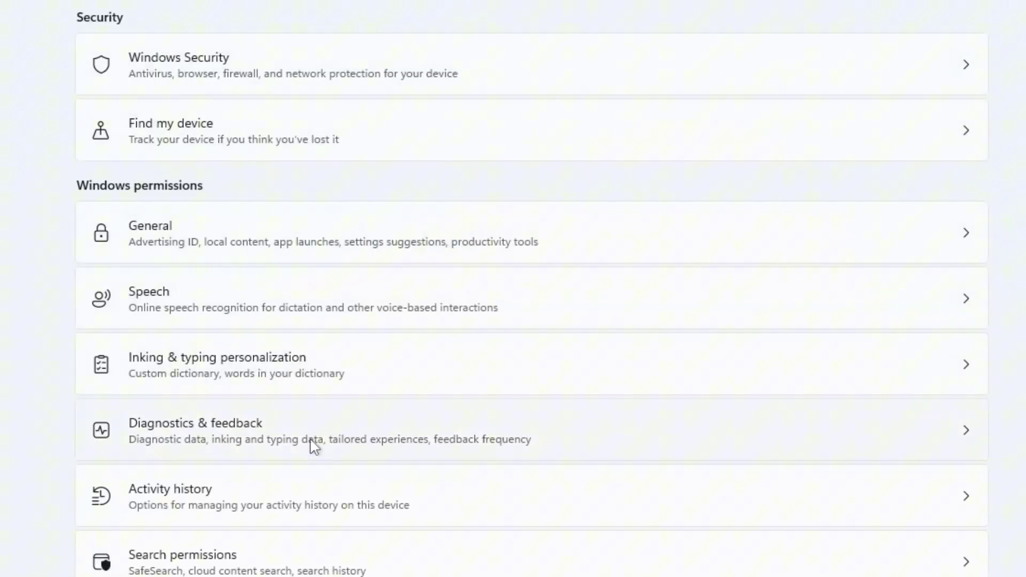
pyautogui.click(237, 433)
pyautogui.click(938, 178)
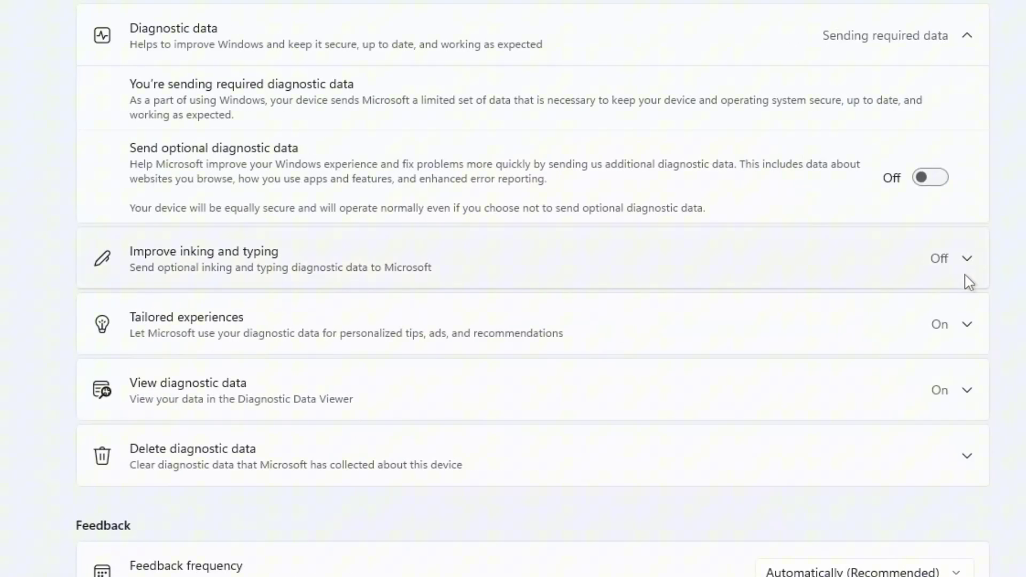
pyautogui.click(969, 327)
pyautogui.click(930, 382)
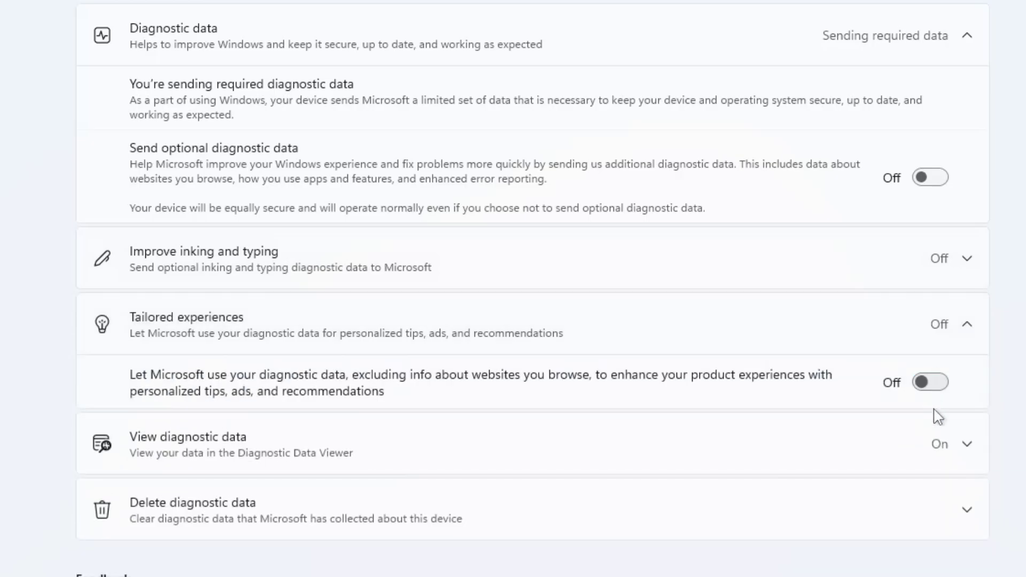
pyautogui.click(972, 462)
pyautogui.click(930, 503)
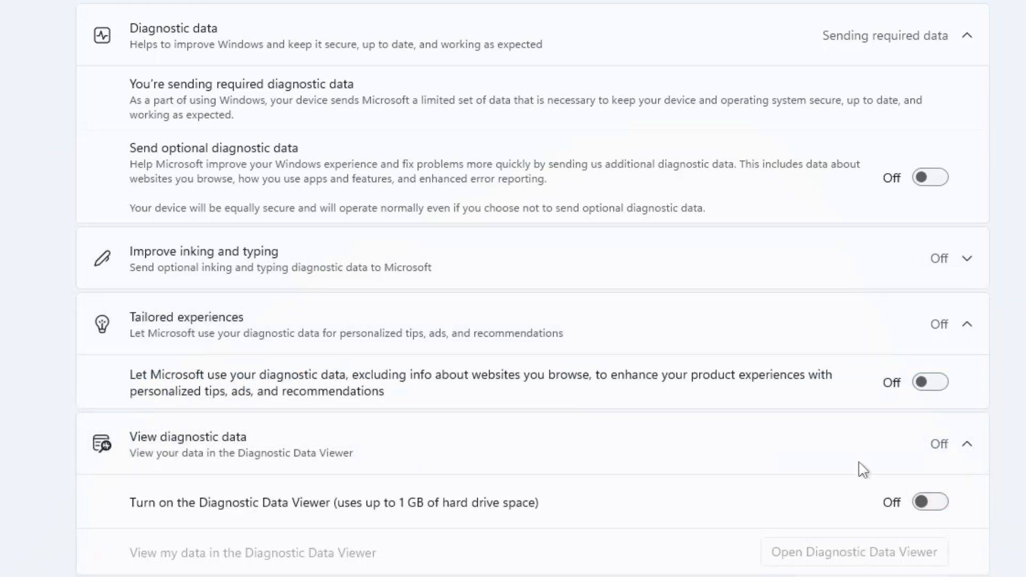
pyautogui.click(184, 3)
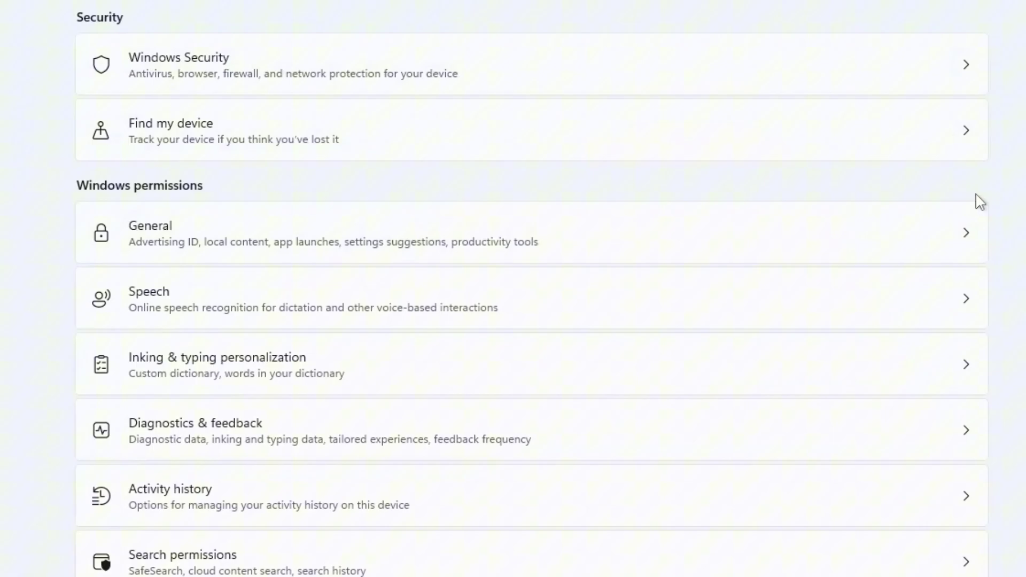
# Step: Scroll down to App permissions and open the Location settings
pyautogui.scroll(-9, 978, 204)
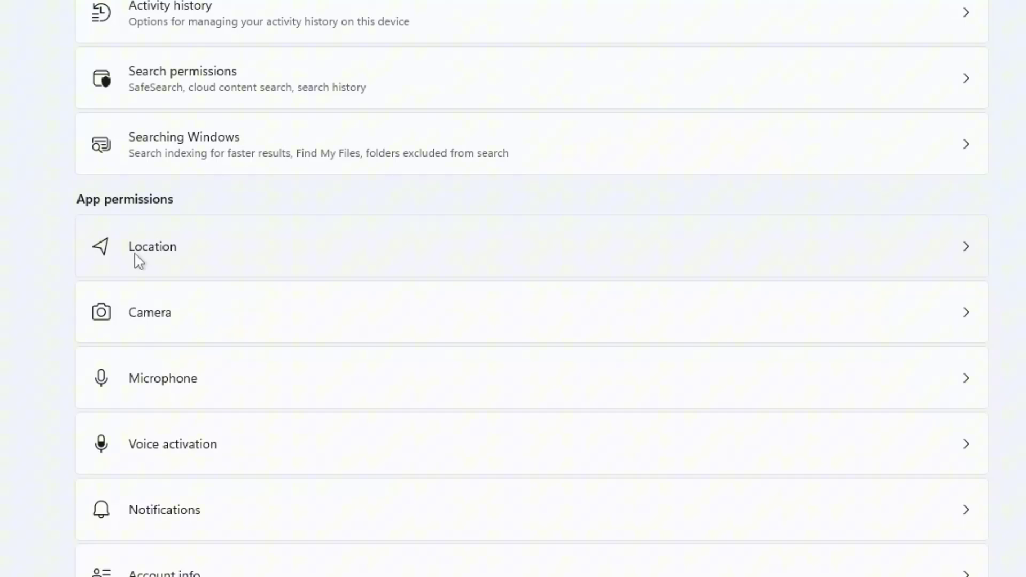
pyautogui.click(190, 251)
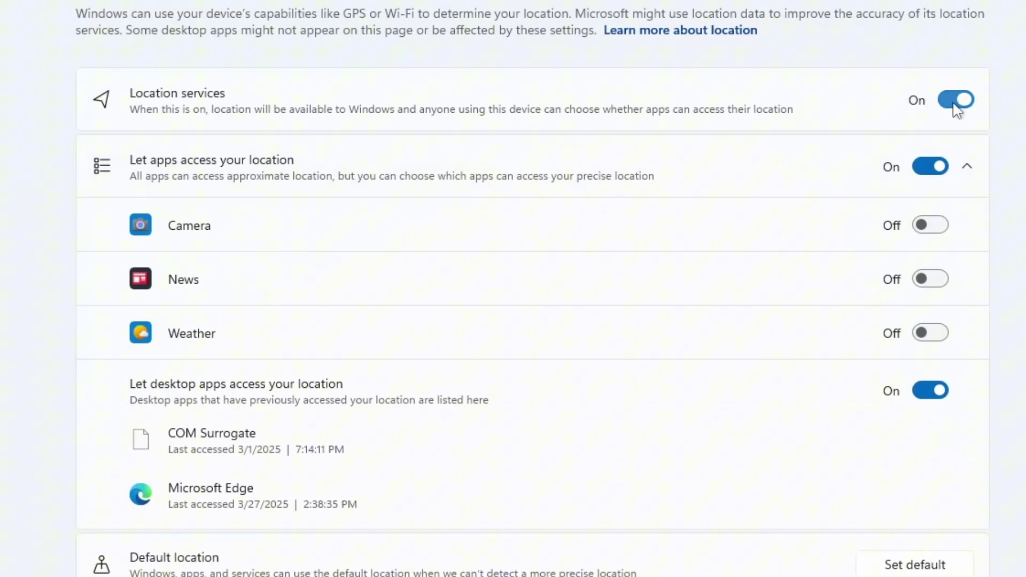
# Step: Turn off Location services (confirming), device camera access and microphone access
pyautogui.click(954, 102)
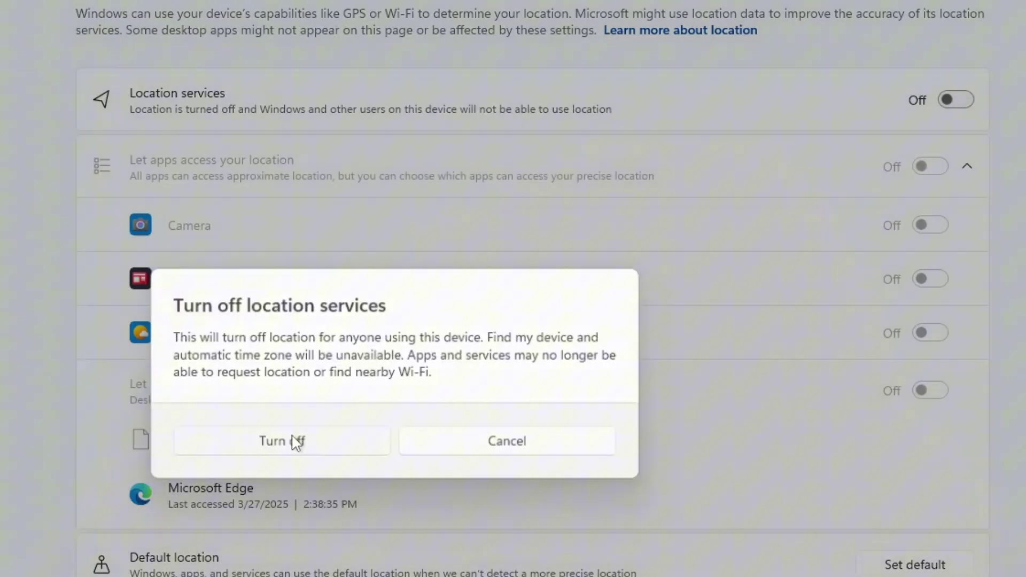
pyautogui.click(295, 440)
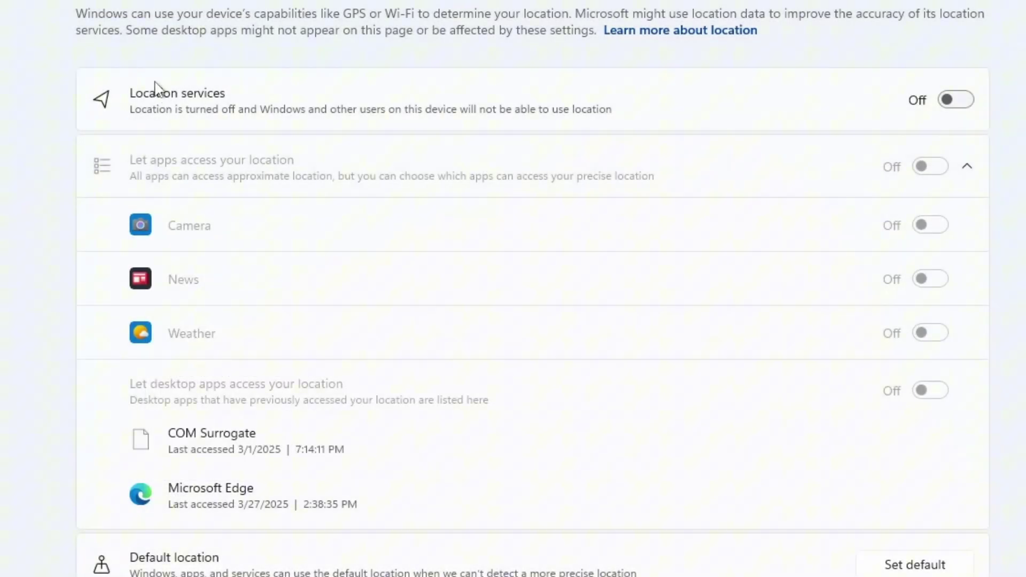
pyautogui.hotkey('alt', 'Left')
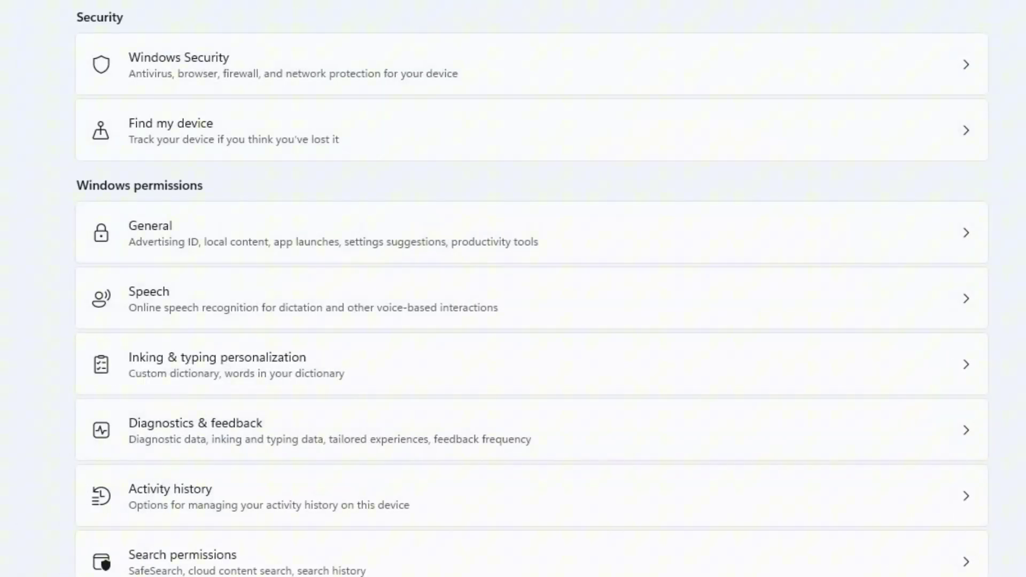
pyautogui.scroll(-2, 529, 289)
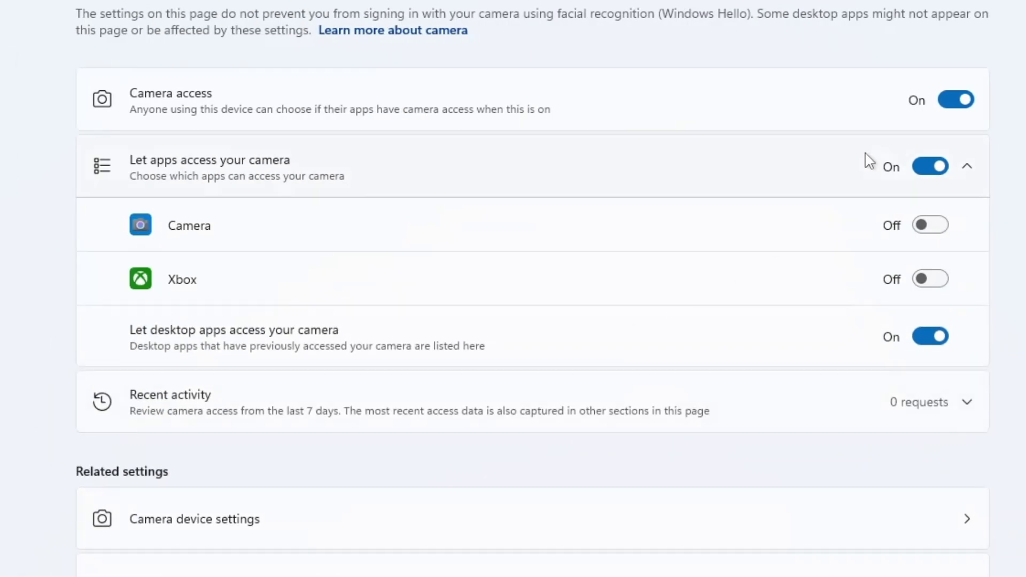
pyautogui.click(956, 99)
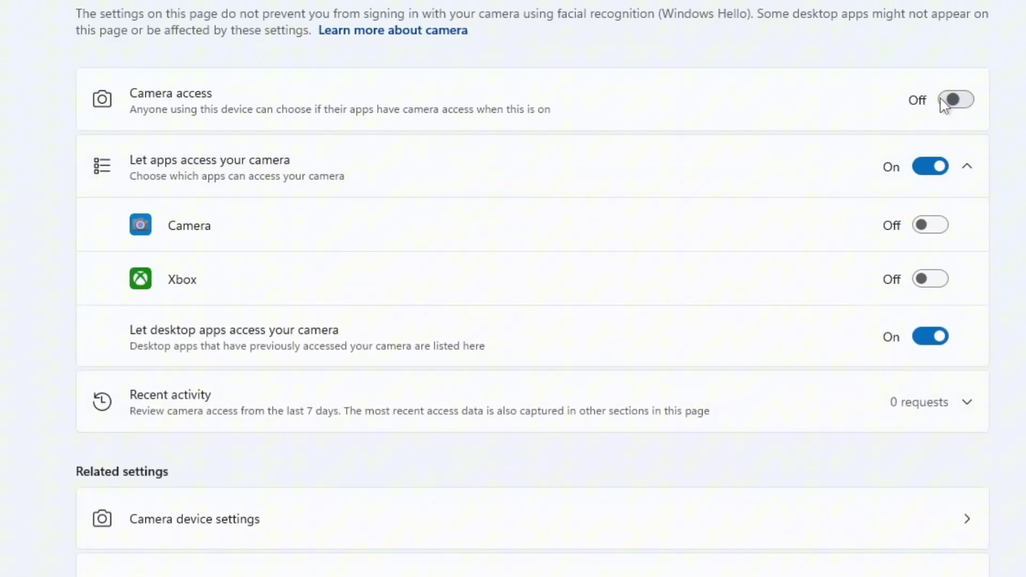
pyautogui.hotkey('alt', 'Left')
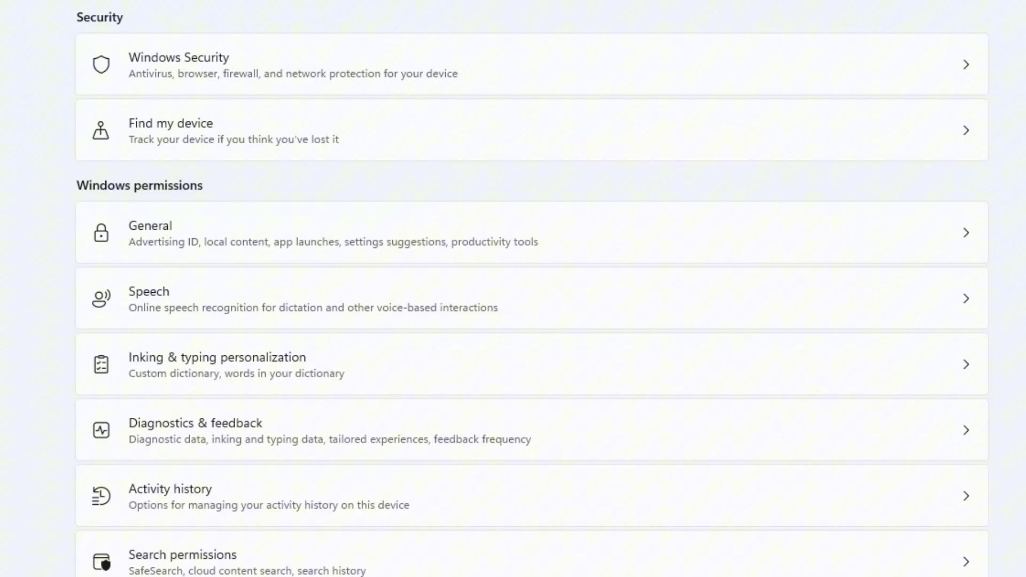
pyautogui.scroll(-8, 513, 289)
pyautogui.click(335, 366)
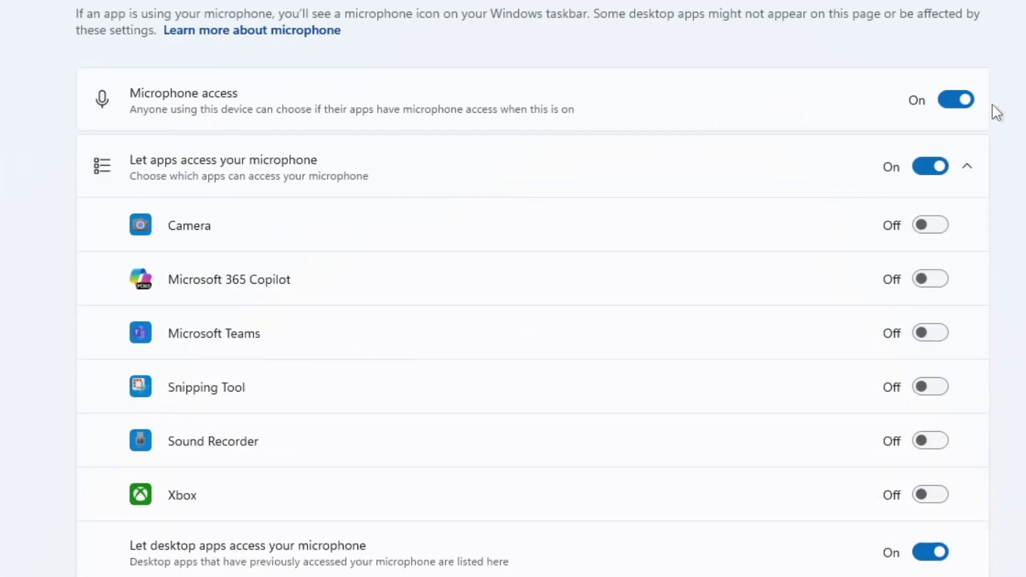
pyautogui.click(951, 106)
pyautogui.hotkey('alt', 'Left')
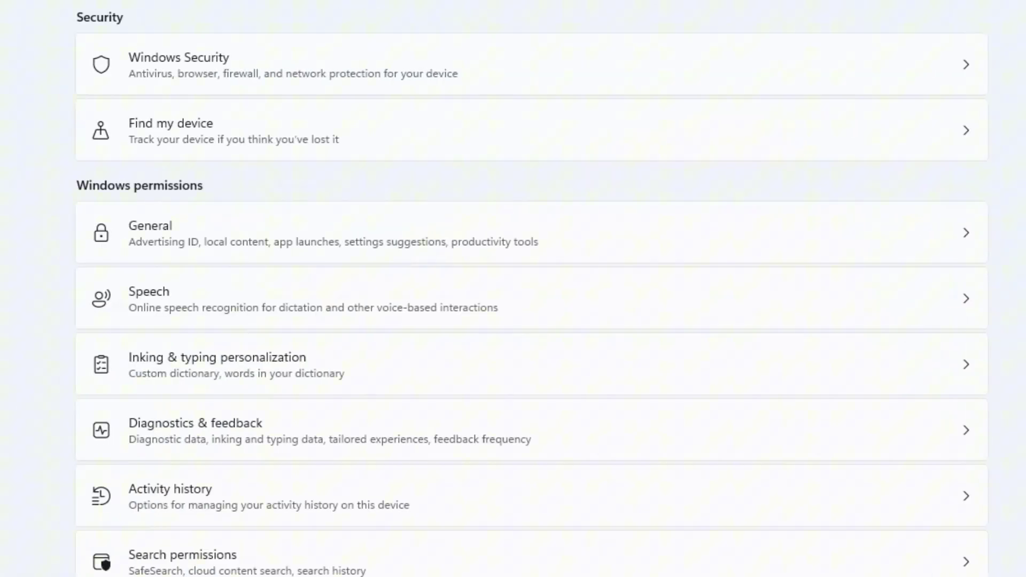
# Step: Turn off contacts access and radio control access, ending on Privacy & security
pyautogui.scroll(-10, 252, 463)
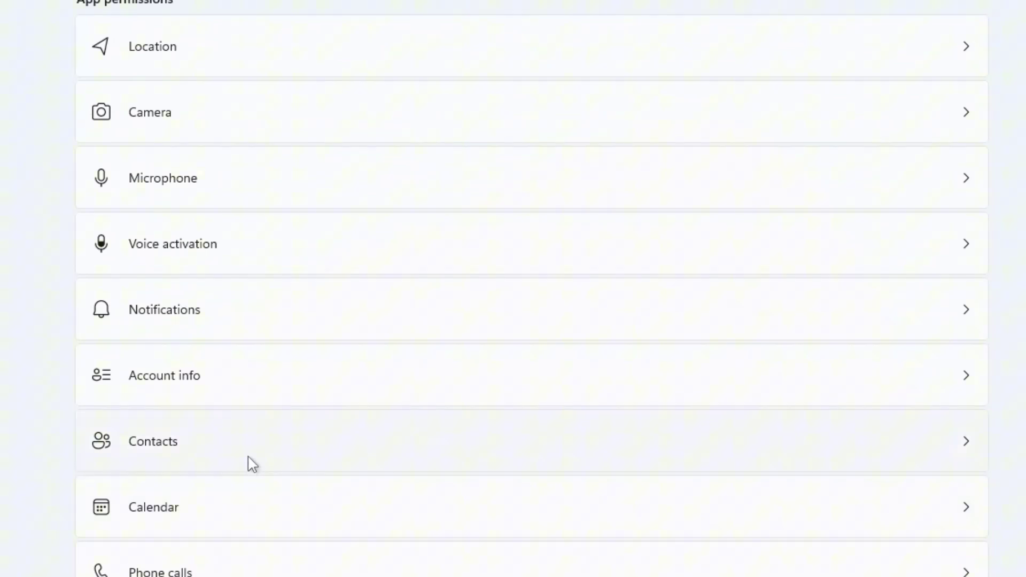
pyautogui.click(252, 463)
pyautogui.click(966, 38)
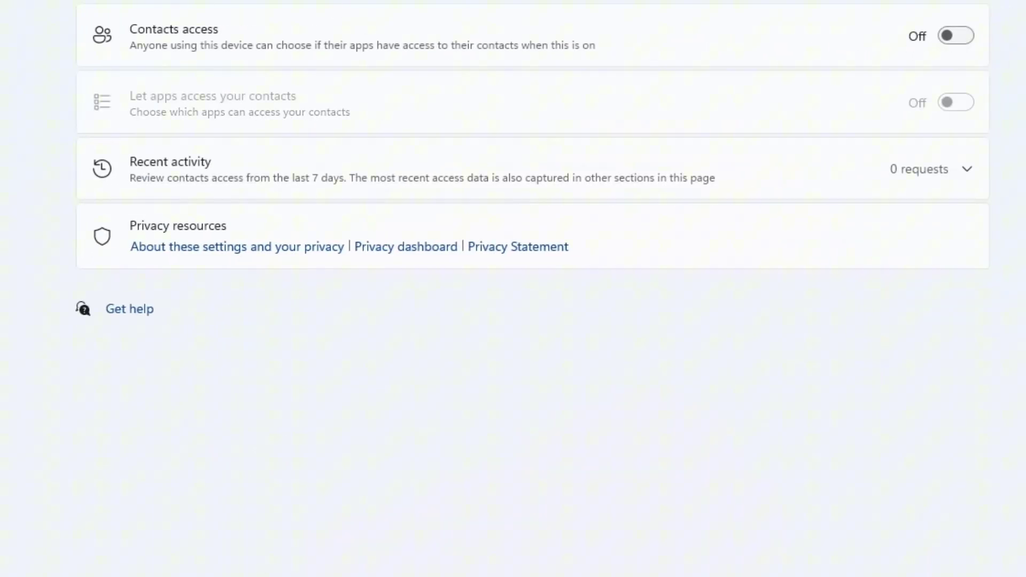
pyautogui.hotkey('alt', 'Left')
pyautogui.scroll(-10, 532, 288)
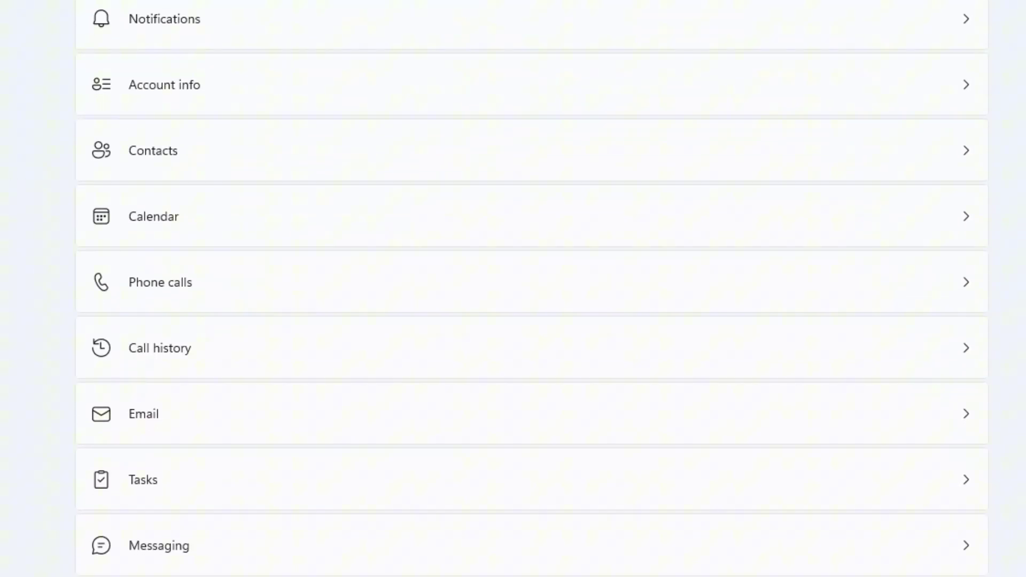
pyautogui.scroll(-7, 532, 289)
pyautogui.click(545, 147)
pyautogui.click(954, 35)
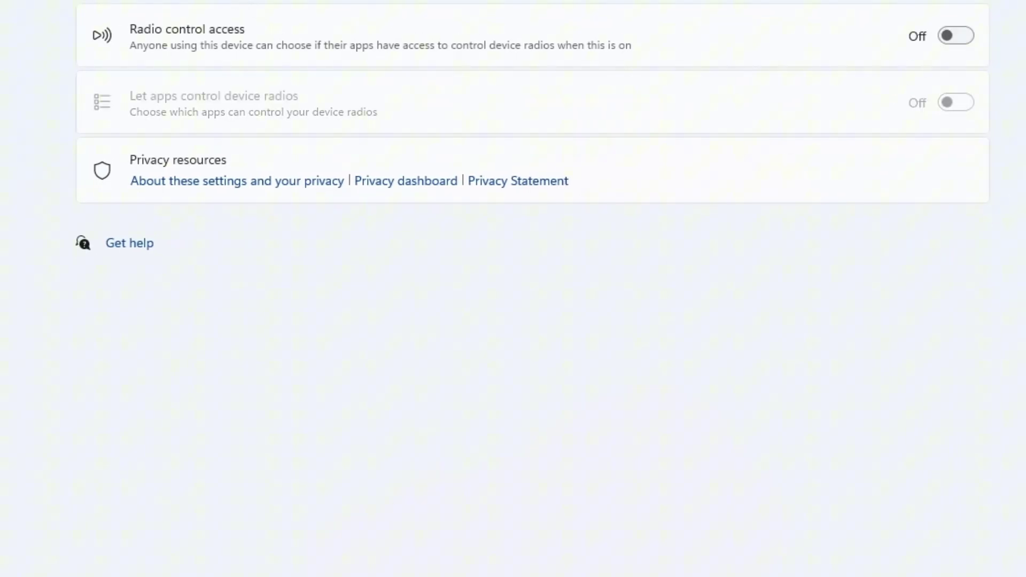
pyautogui.hotkey('alt', 'Left')
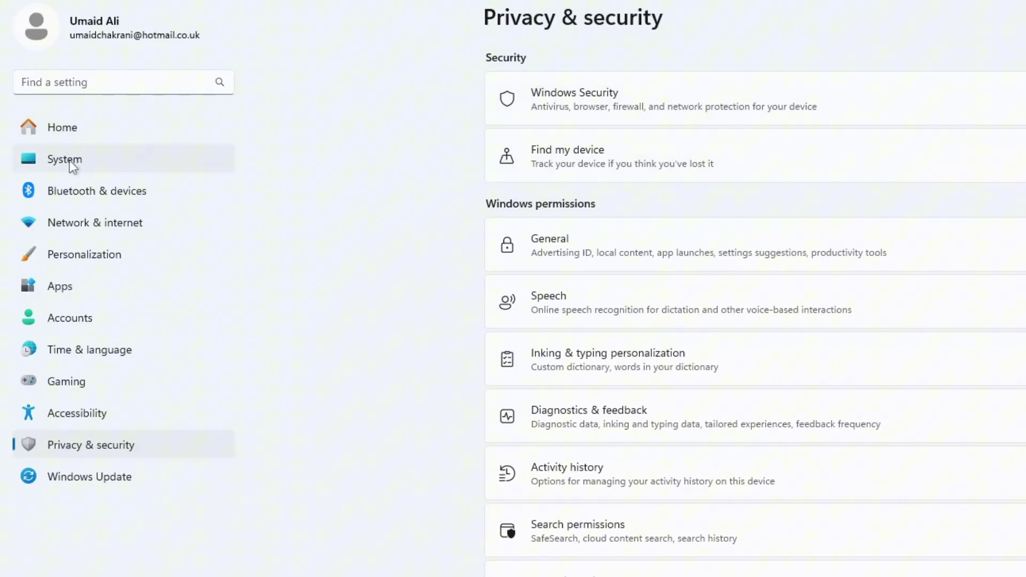
# Step: Check that System > Notifications is Off, then return to the System page
pyautogui.click(69, 160)
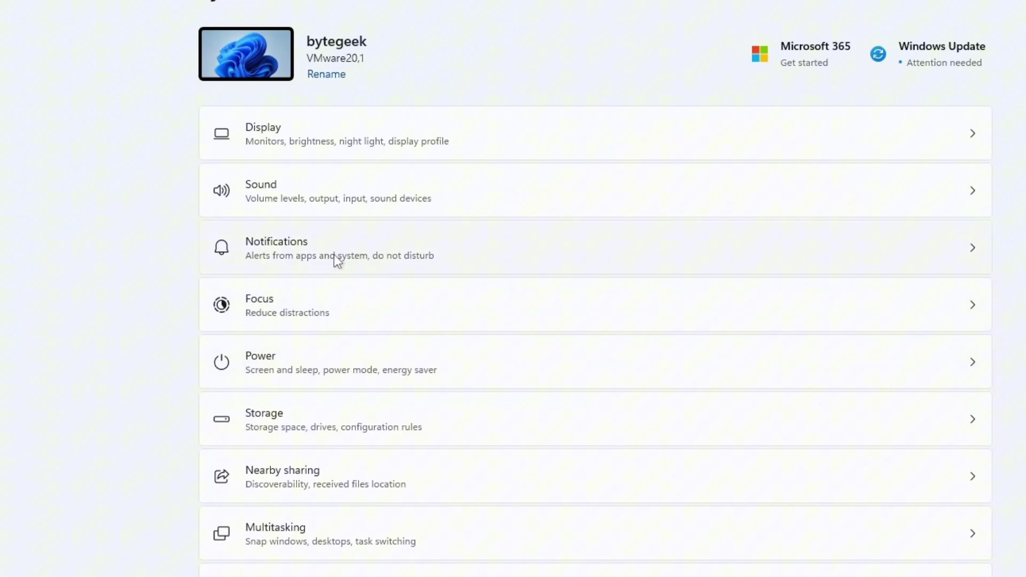
pyautogui.click(374, 249)
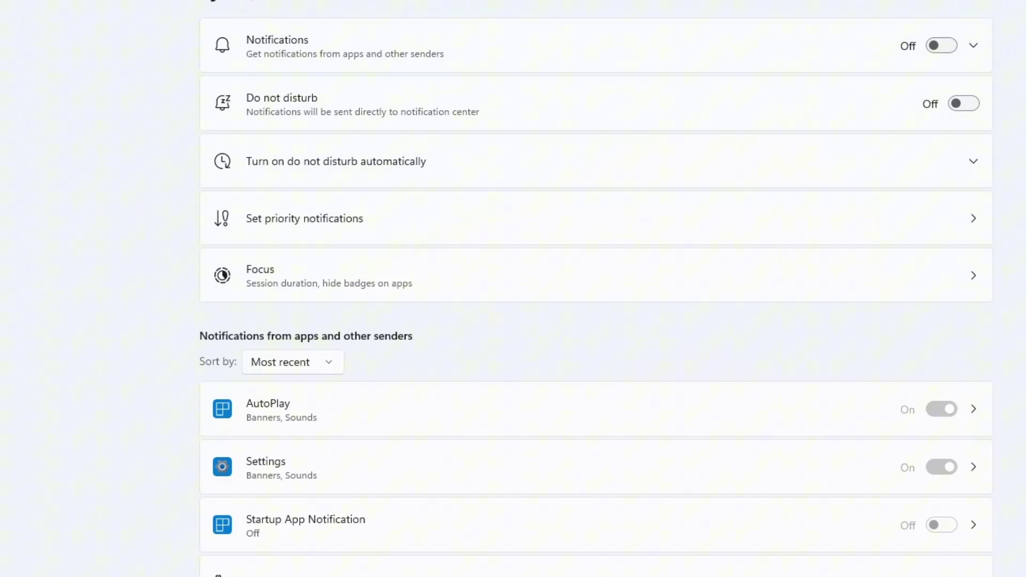
pyautogui.hotkey('alt', 'Left')
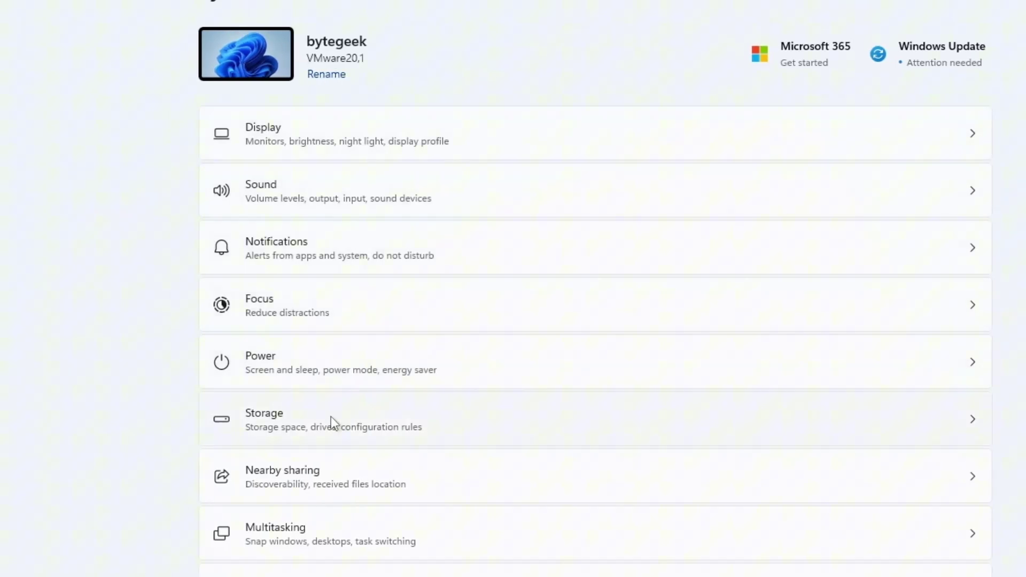
# Step: Open the Storage page showing Local Disk (C:) usage
pyautogui.click(294, 427)
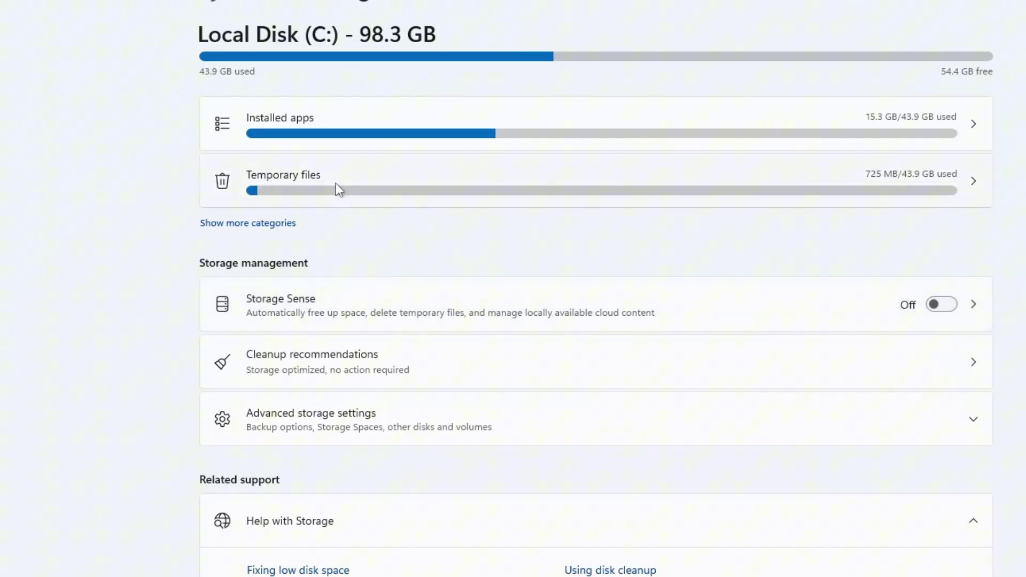
# Step: Open Temporary files, include the Recycle Bin, and permanently remove the 344 MB selected
pyautogui.click(368, 193)
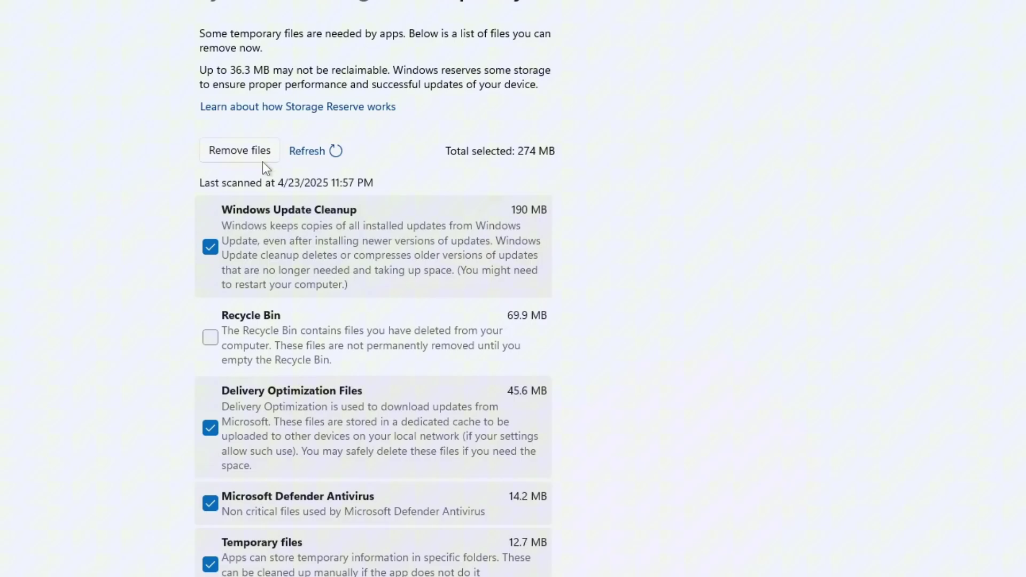
pyautogui.click(213, 337)
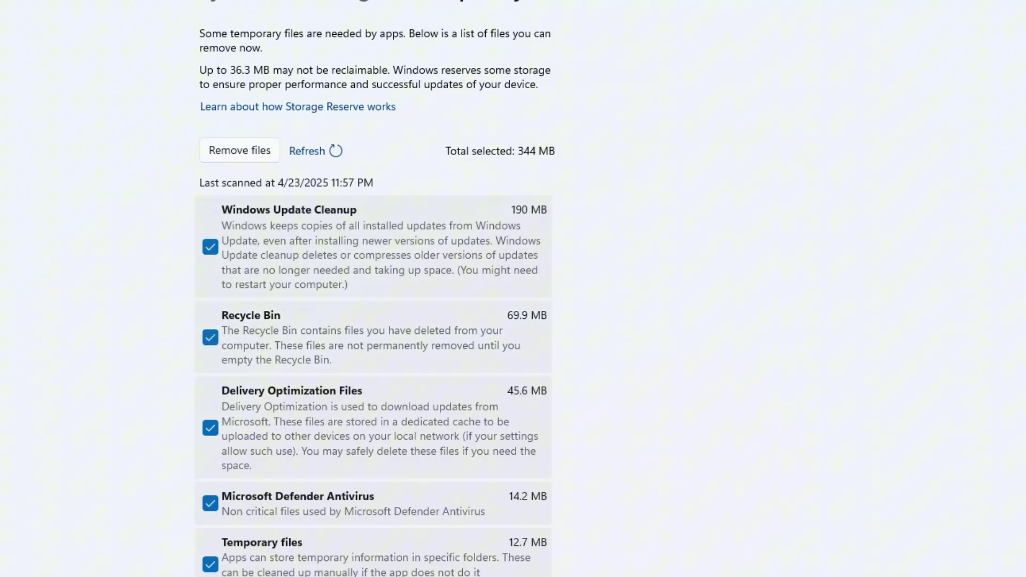
pyautogui.scroll(-8, 374, 288)
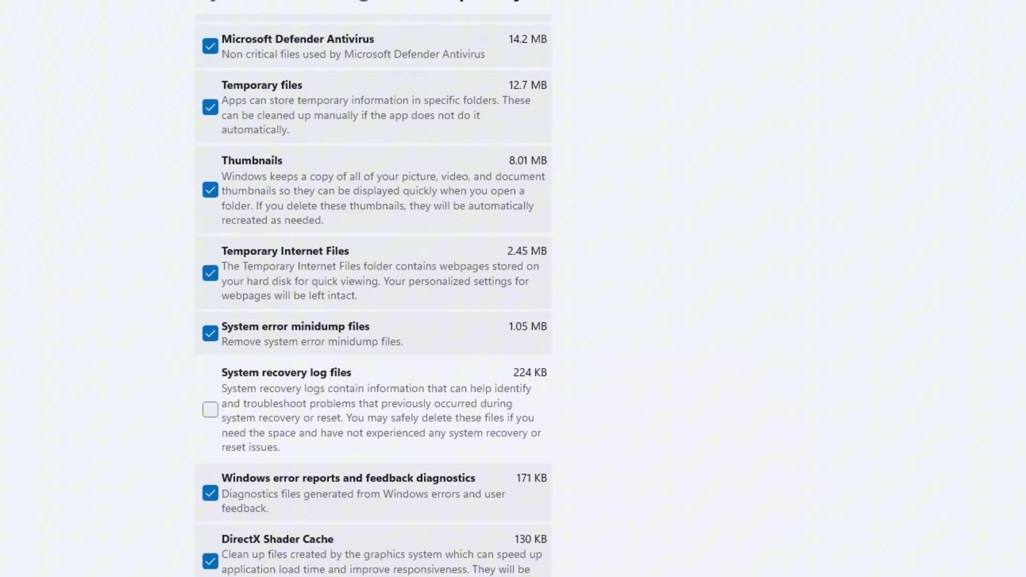
pyautogui.scroll(8, 375, 288)
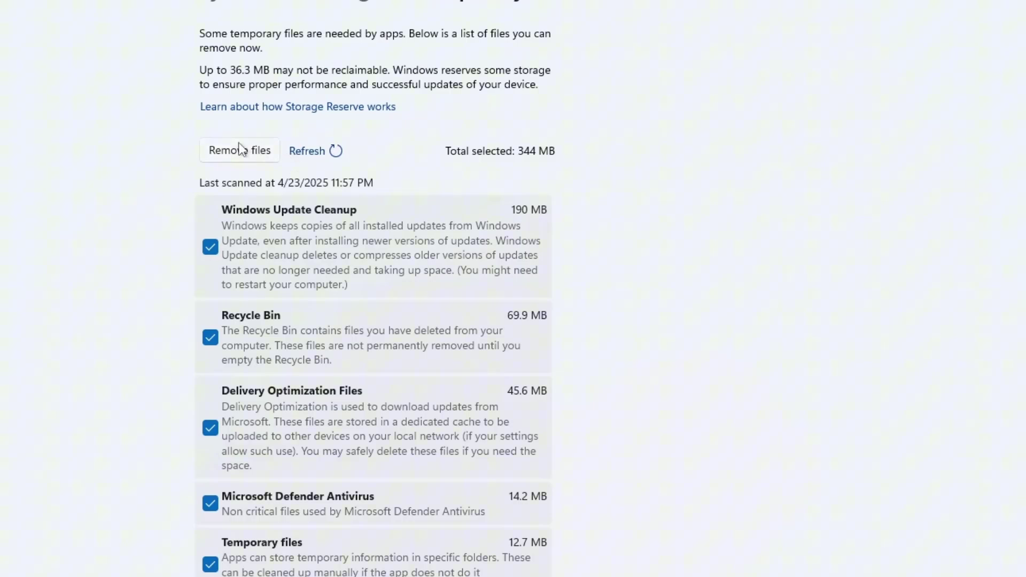
pyautogui.click(239, 150)
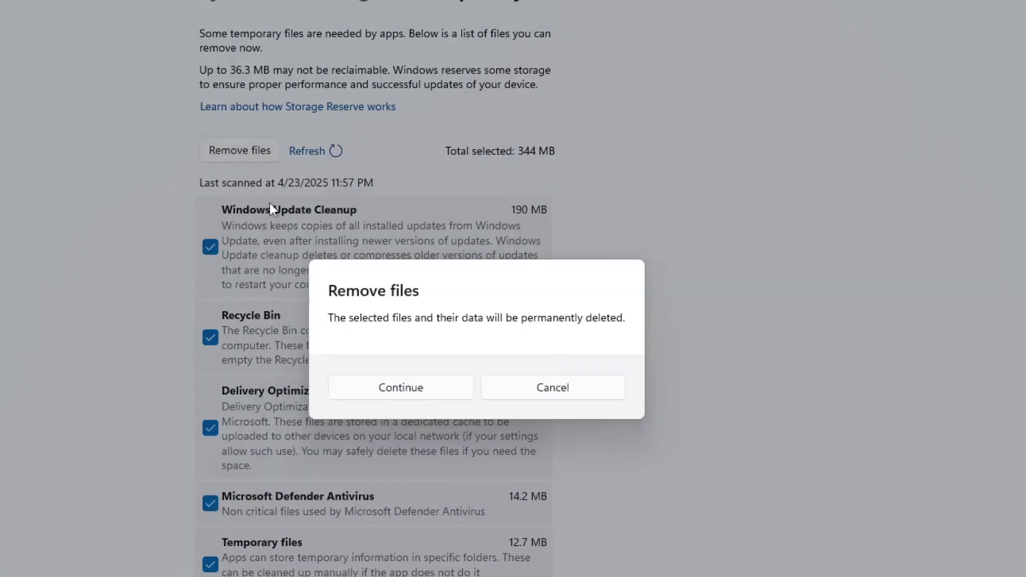
pyautogui.click(395, 397)
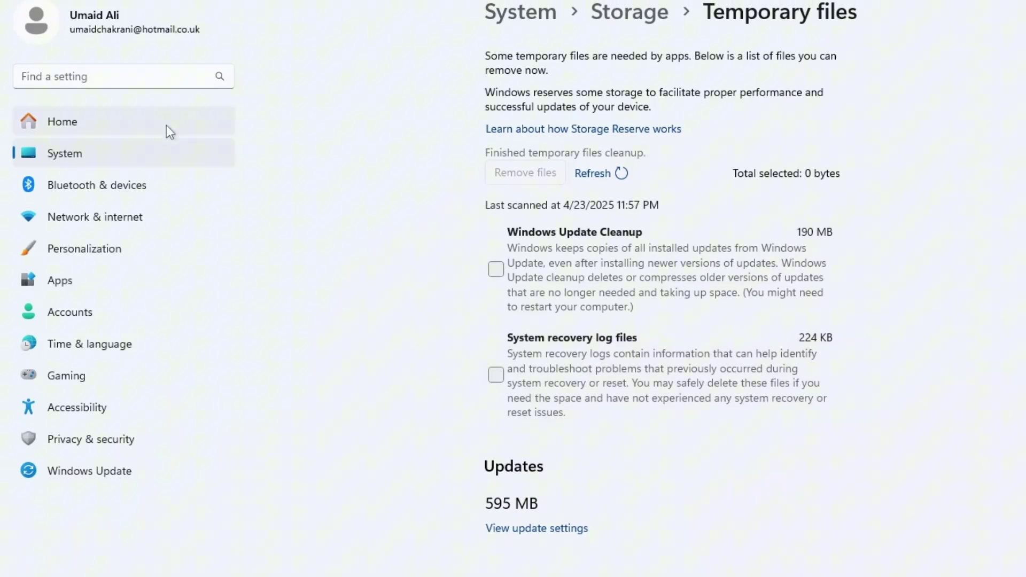
# Step: Turn Transparency effects off in Personalization > Colors, then go to the Apps page
pyautogui.click(75, 248)
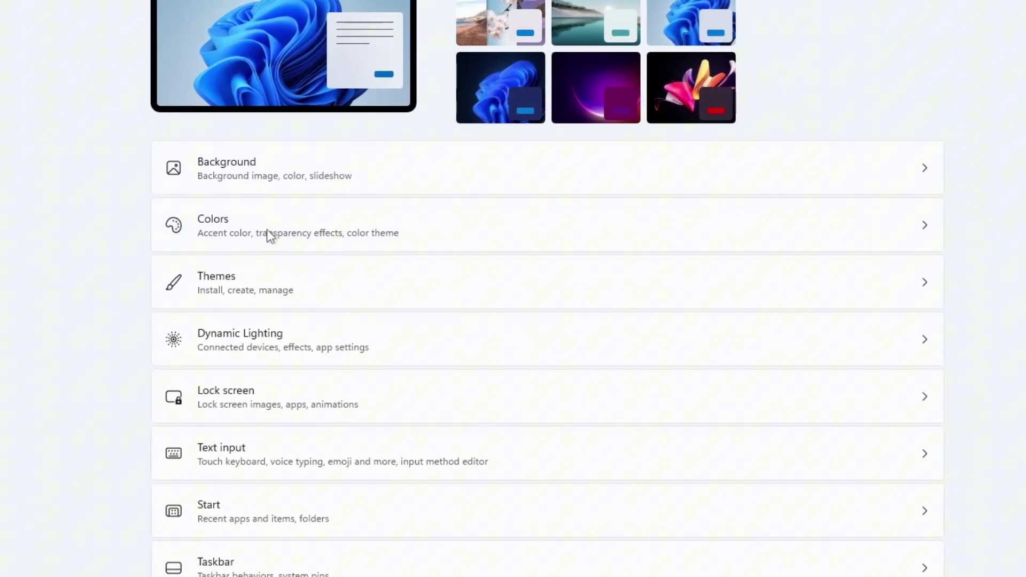
pyautogui.click(268, 234)
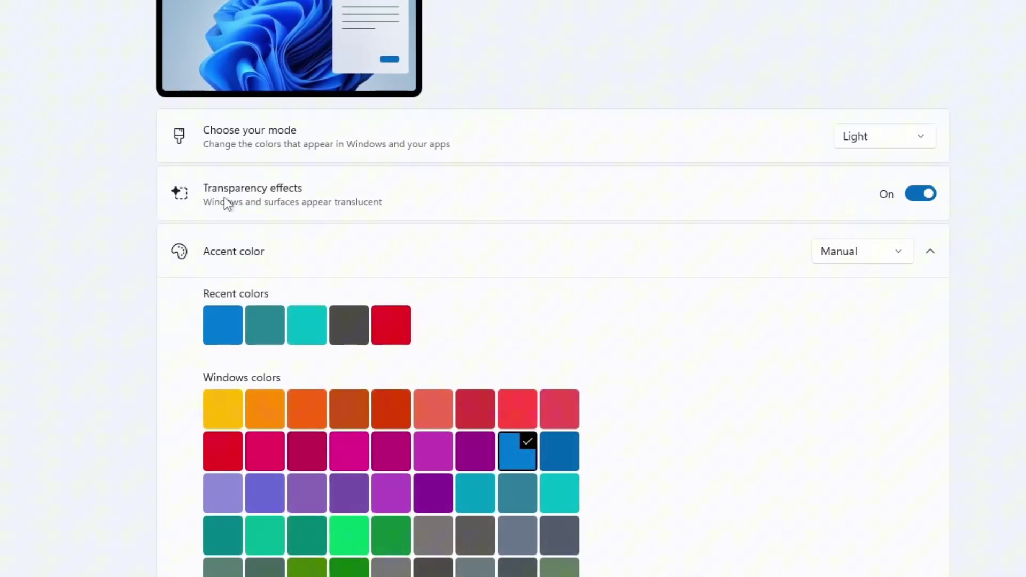
pyautogui.click(925, 201)
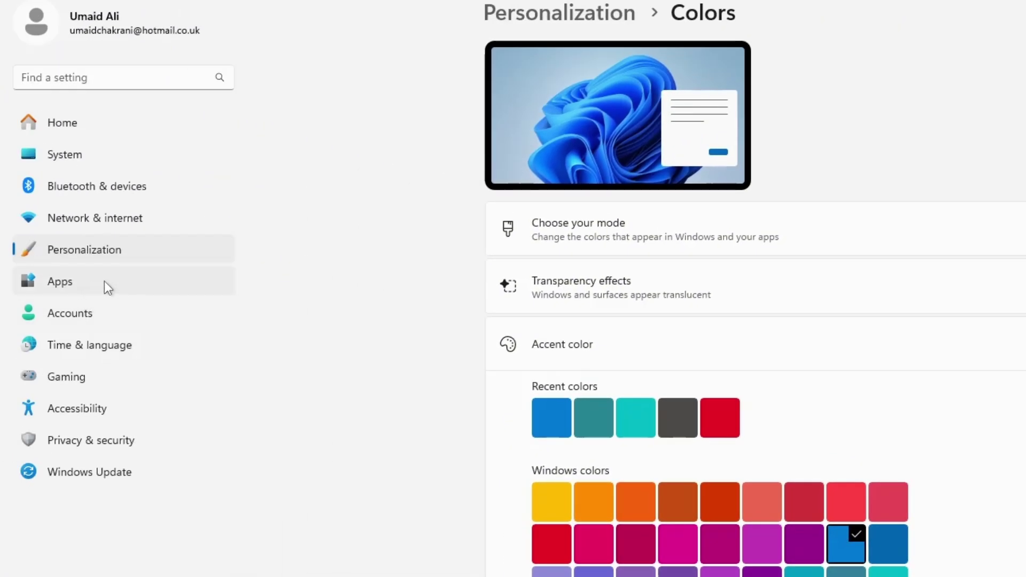
pyautogui.click(103, 284)
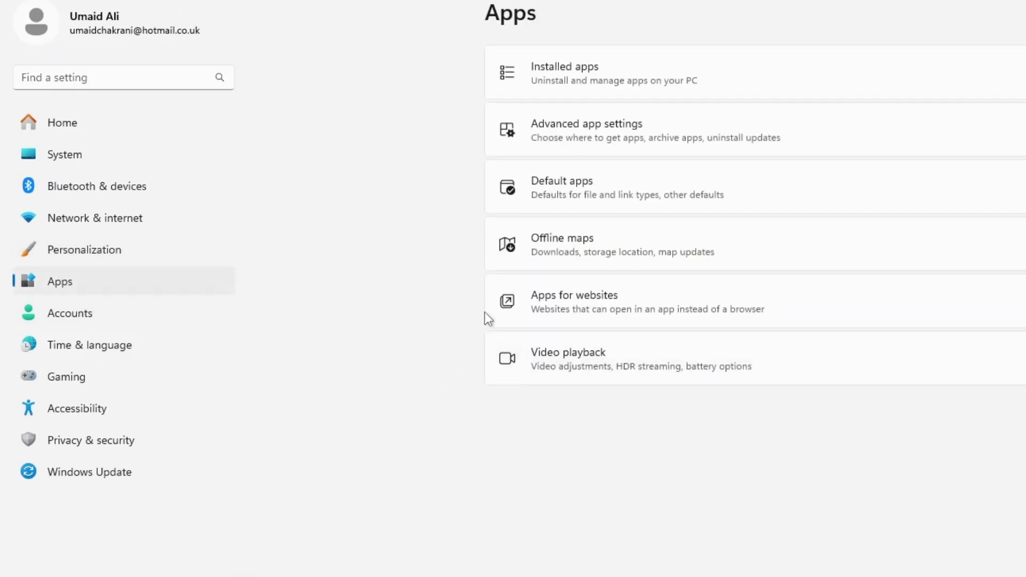
# Step: Uninstall Microsoft To Do from the Installed apps list
pyautogui.click(565, 72)
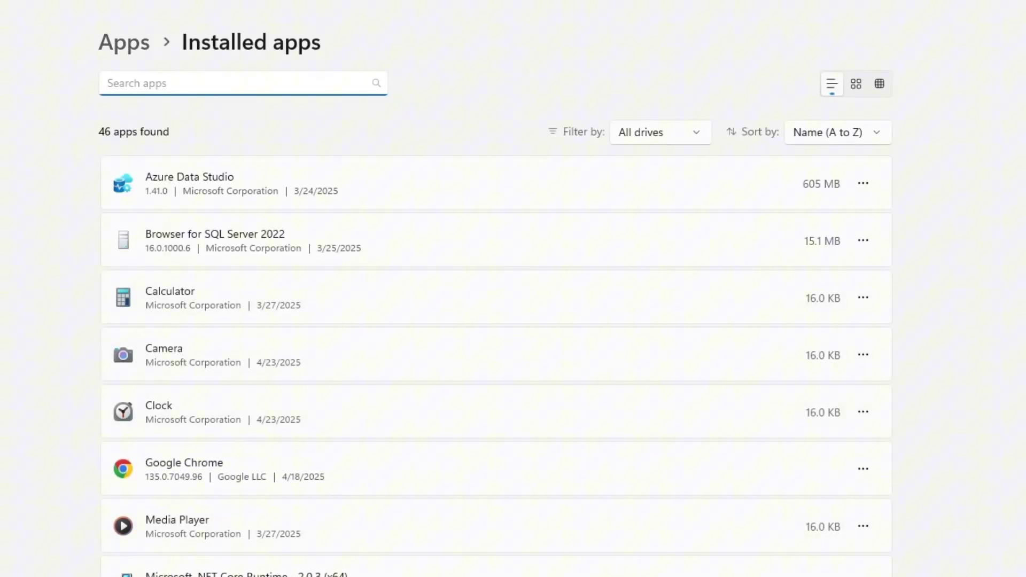
pyautogui.scroll(-5, 992, 238)
pyautogui.scroll(-4, 496, 321)
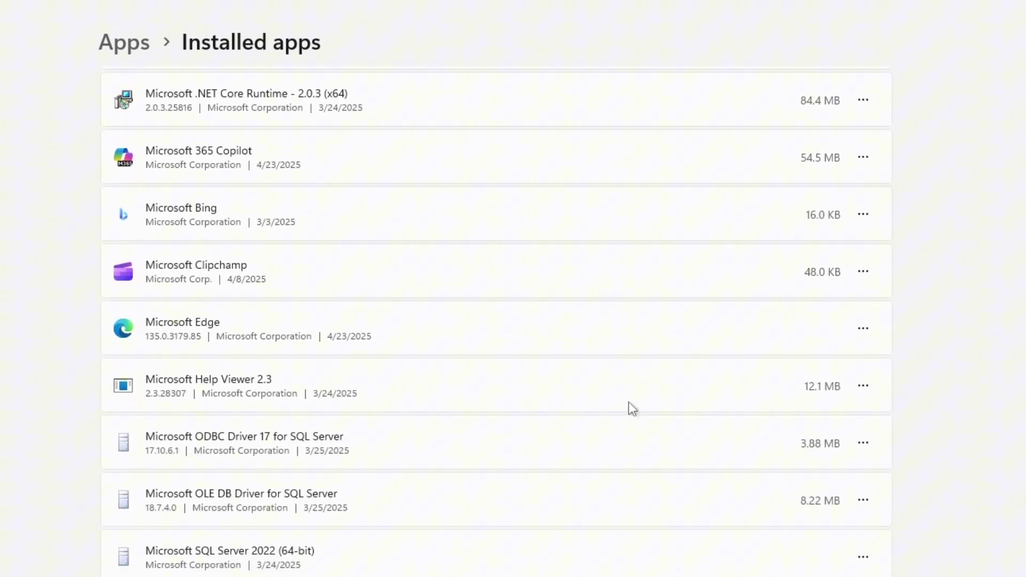
pyautogui.scroll(-7, 858, 409)
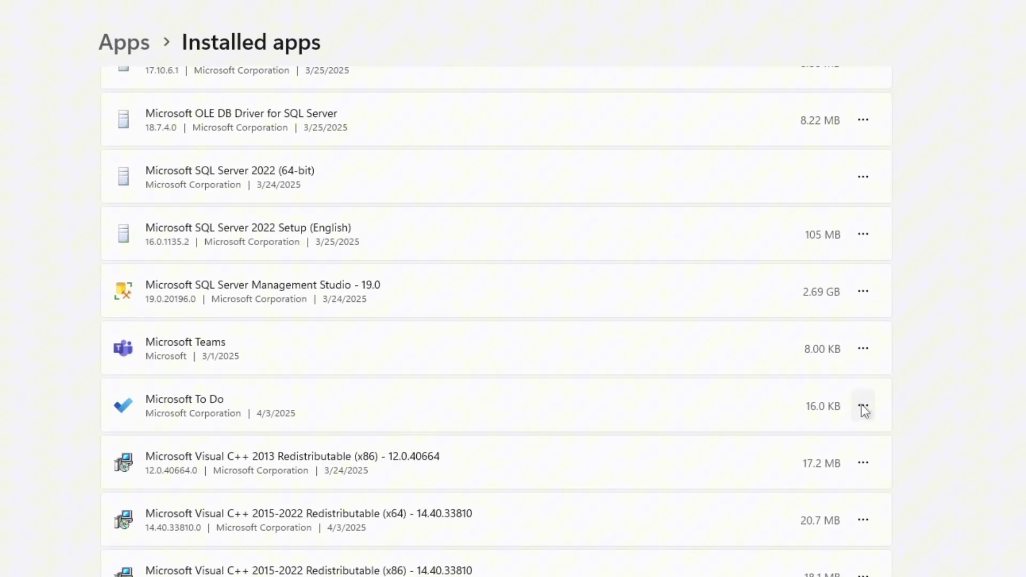
pyautogui.click(865, 408)
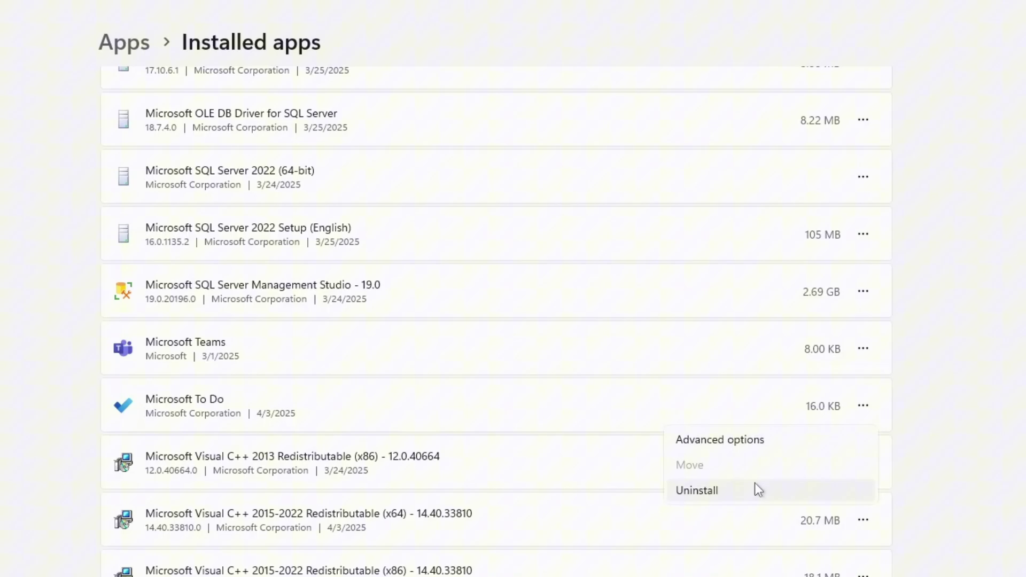
pyautogui.click(756, 488)
pyautogui.click(817, 489)
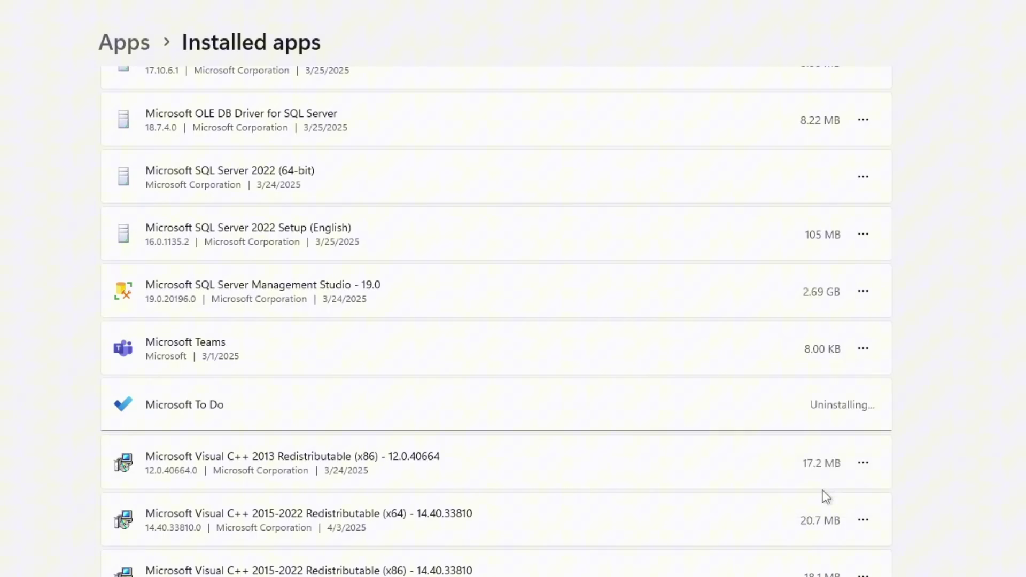
# Step: Uninstall the News app
pyautogui.scroll(-1, 496, 321)
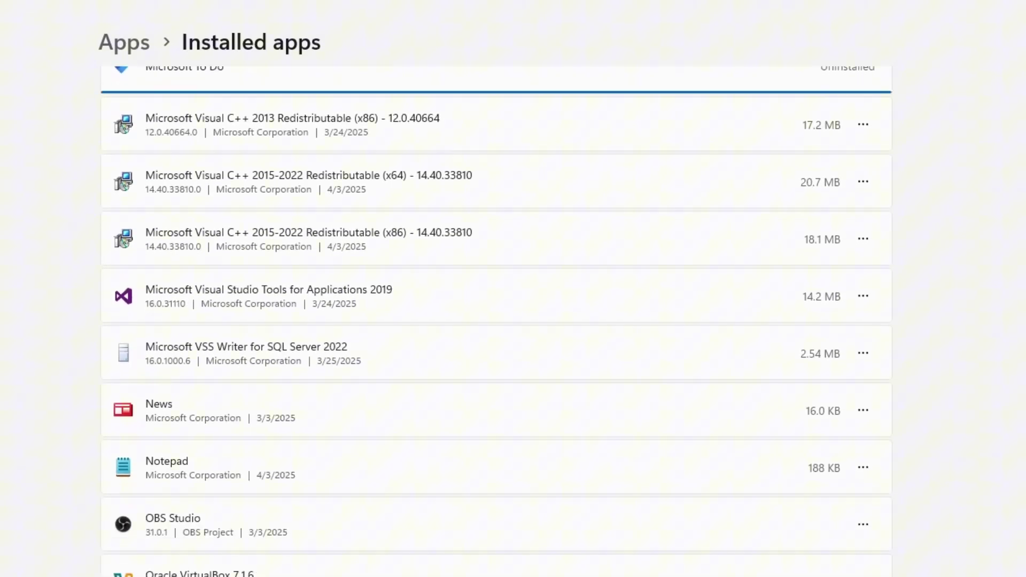
pyautogui.scroll(-1, 959, 481)
pyautogui.click(866, 399)
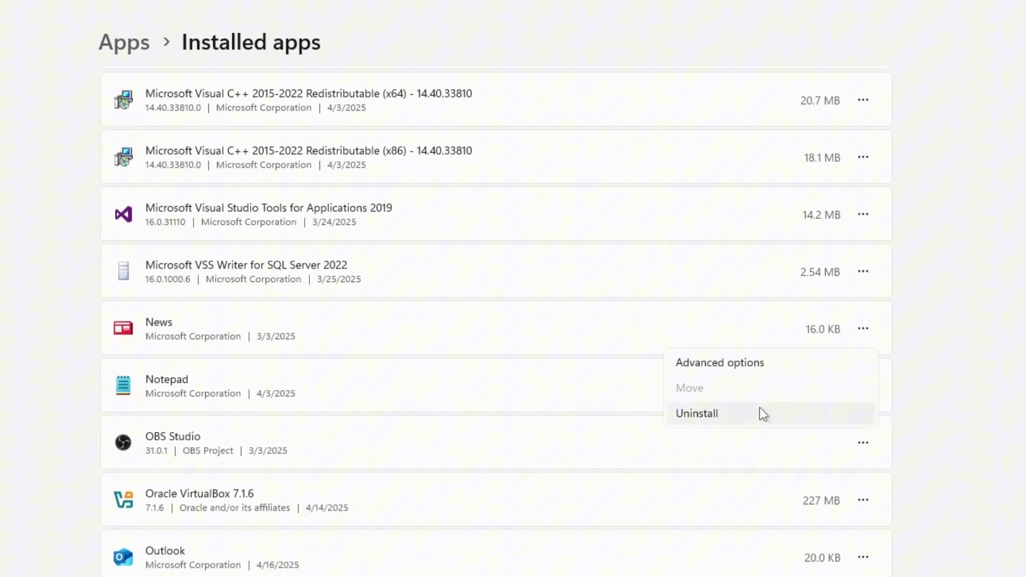
pyautogui.click(760, 410)
pyautogui.click(815, 415)
# Step: Uninstall Xbox Live
pyautogui.scroll(-15, 630, 529)
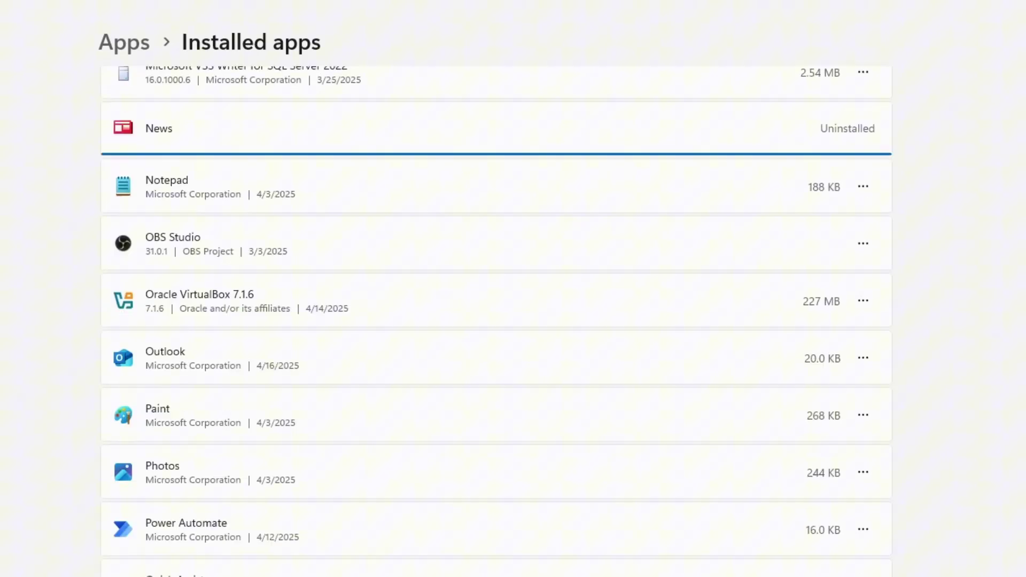
pyautogui.scroll(-6, 827, 477)
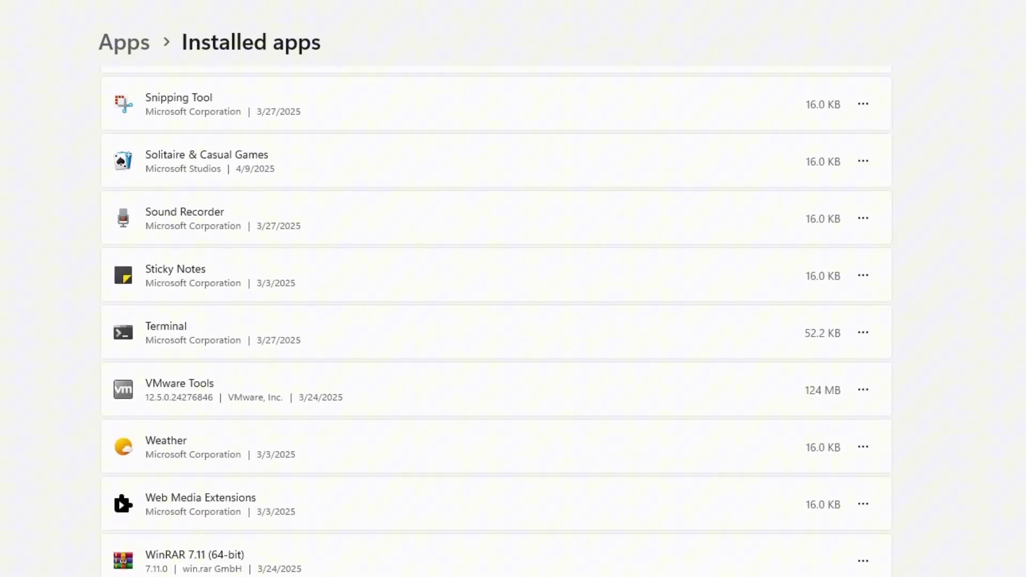
pyautogui.click(876, 439)
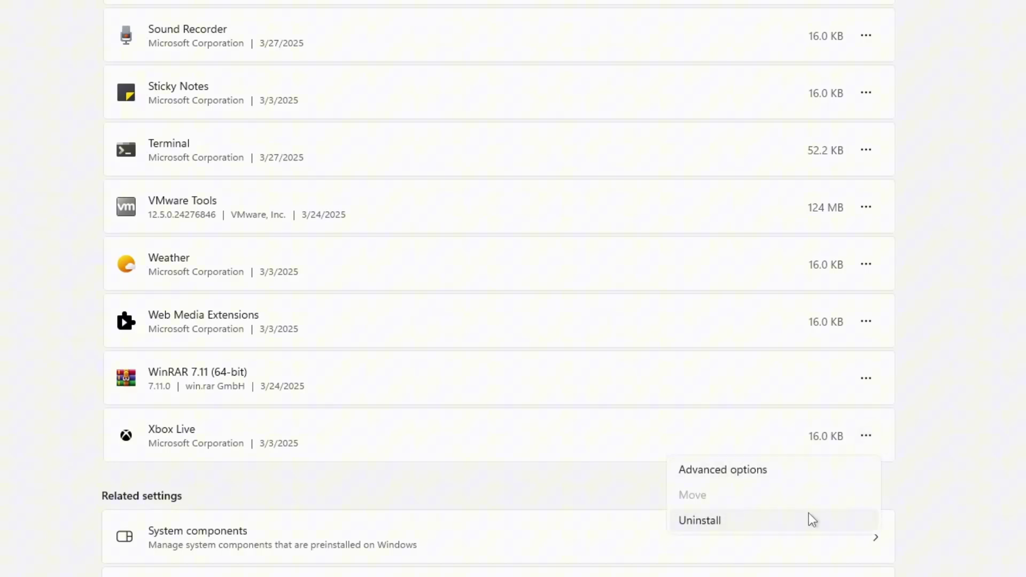
pyautogui.click(810, 518)
pyautogui.click(832, 521)
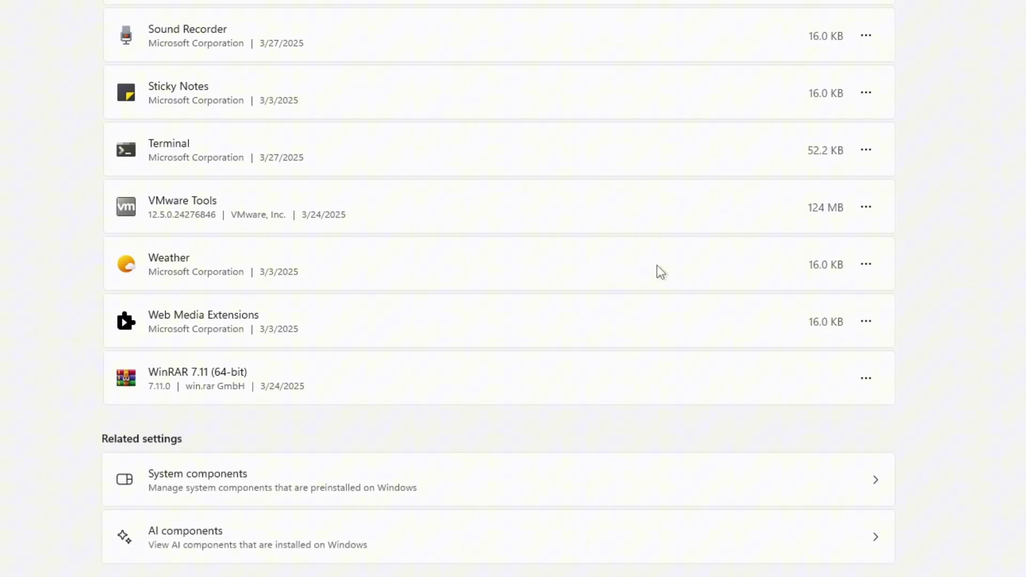
# Step: Uninstall Microsoft Teams
pyautogui.scroll(6, 689, 265)
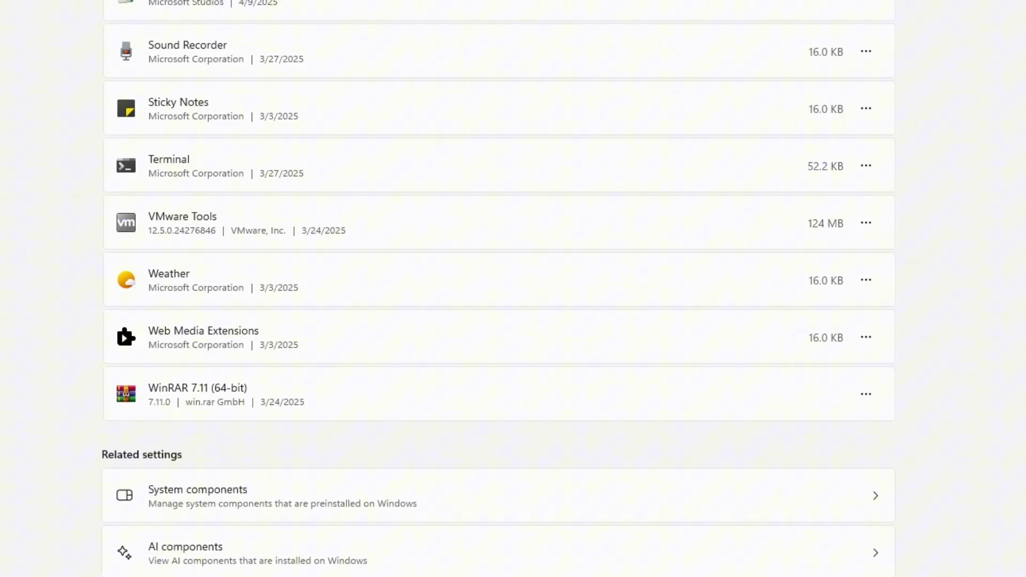
pyautogui.scroll(4, 499, 289)
pyautogui.scroll(11, 499, 289)
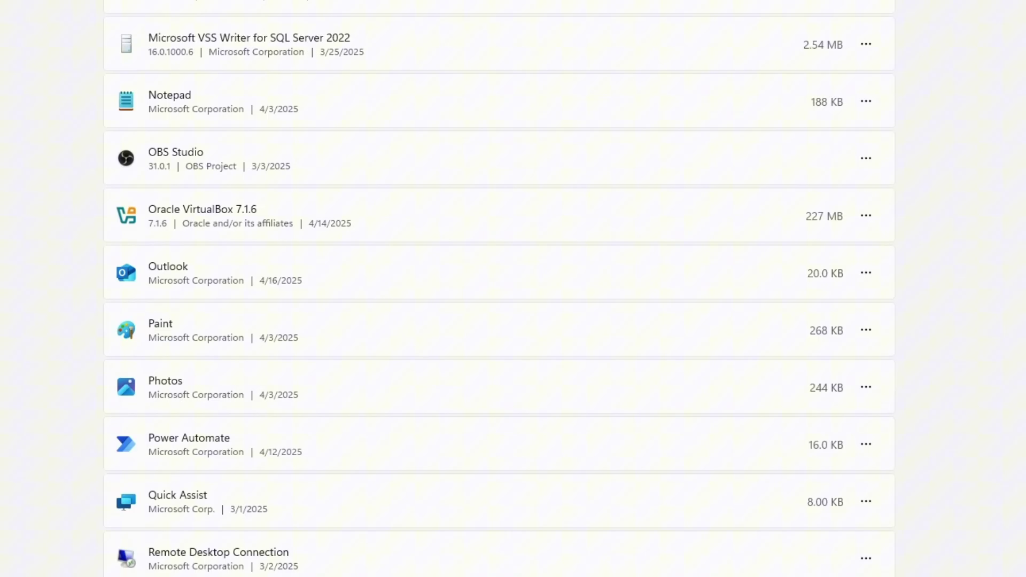
pyautogui.scroll(2, 499, 288)
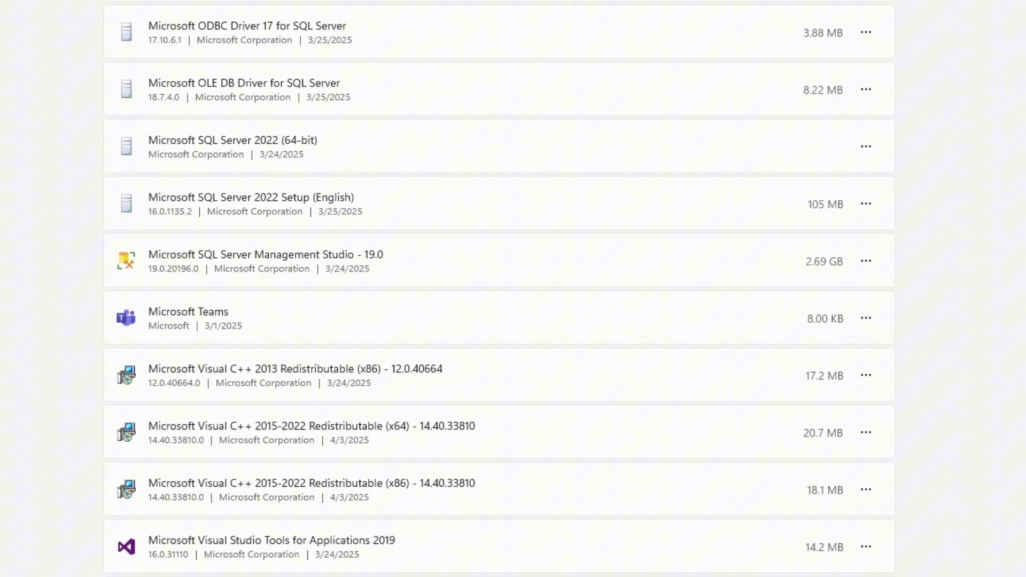
pyautogui.click(866, 318)
pyautogui.click(791, 404)
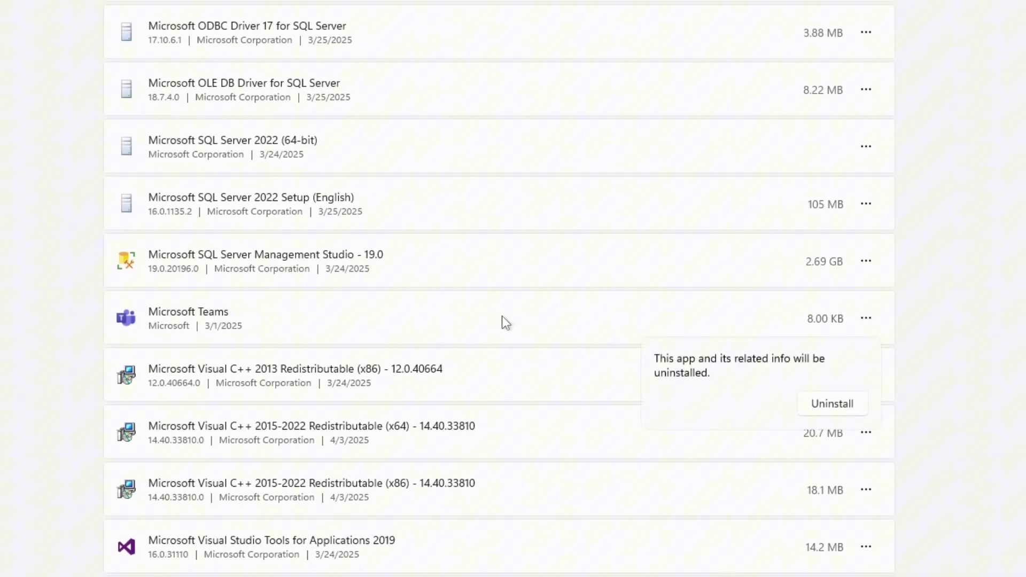
pyautogui.click(832, 404)
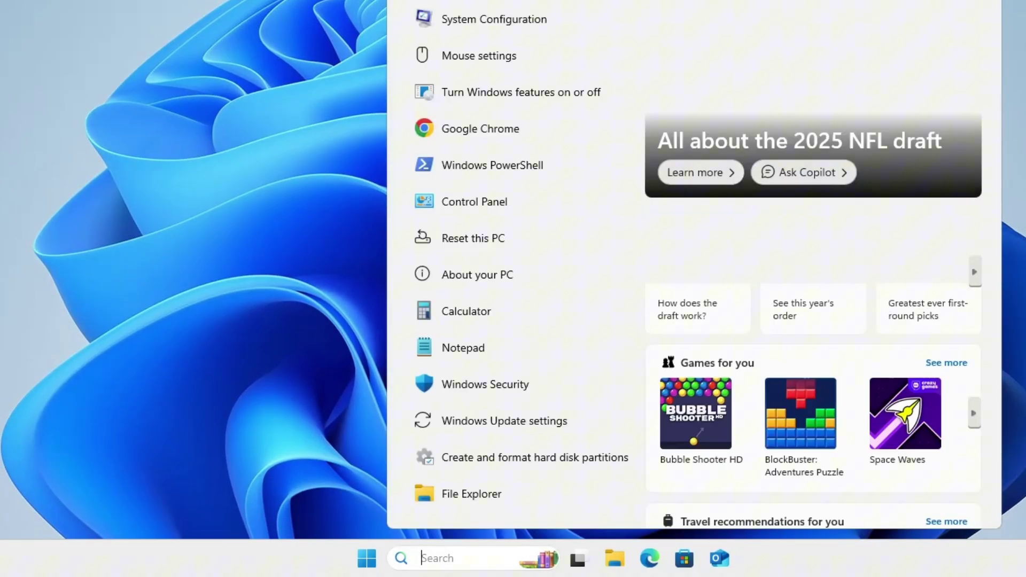
# Step: Launch sysdm.cpl and open Performance Options from the Advanced tab
pyautogui.write('sysdm.cpl')
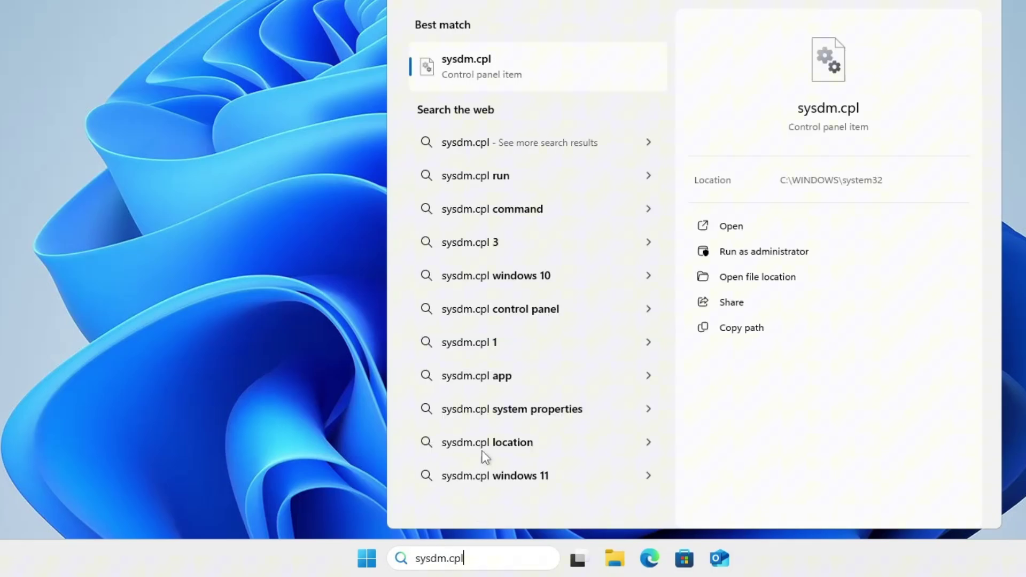
pyautogui.click(485, 63)
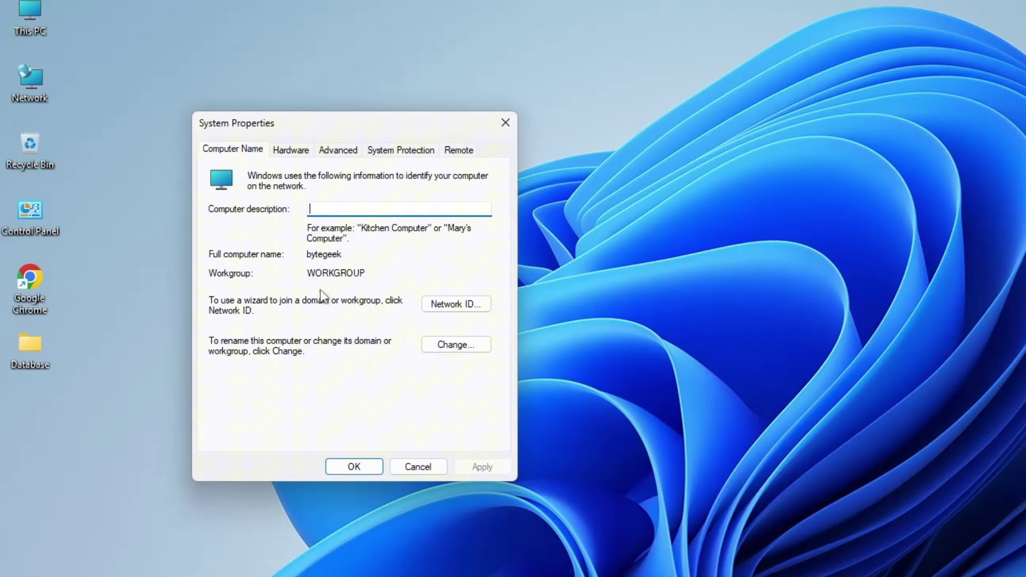
pyautogui.click(335, 151)
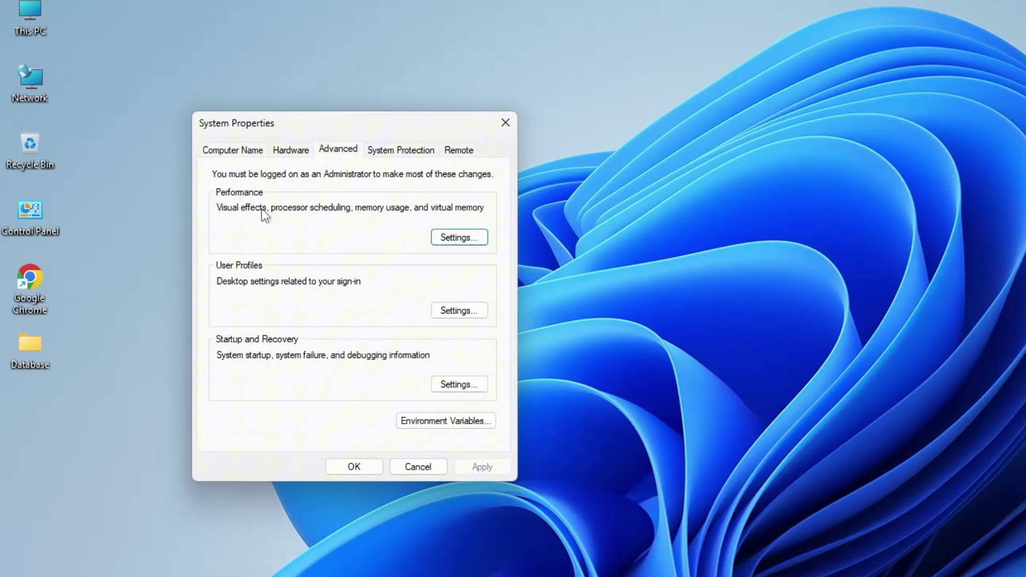
pyautogui.click(460, 239)
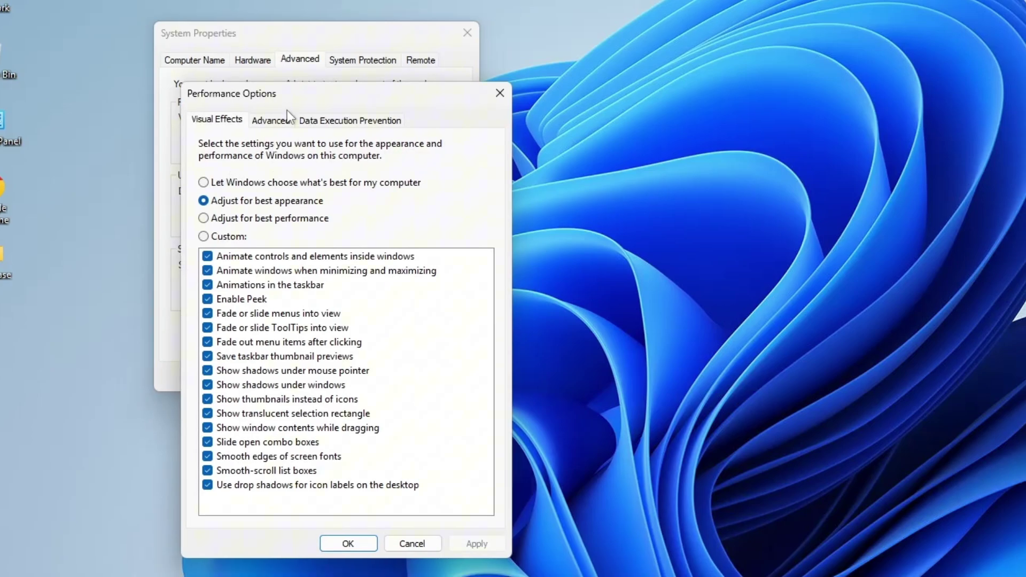
# Step: Choose Adjust for best performance, keeping control and window animations, thumbnails and smooth screen fonts
pyautogui.moveTo(287, 110); pyautogui.dragTo(268, 33)
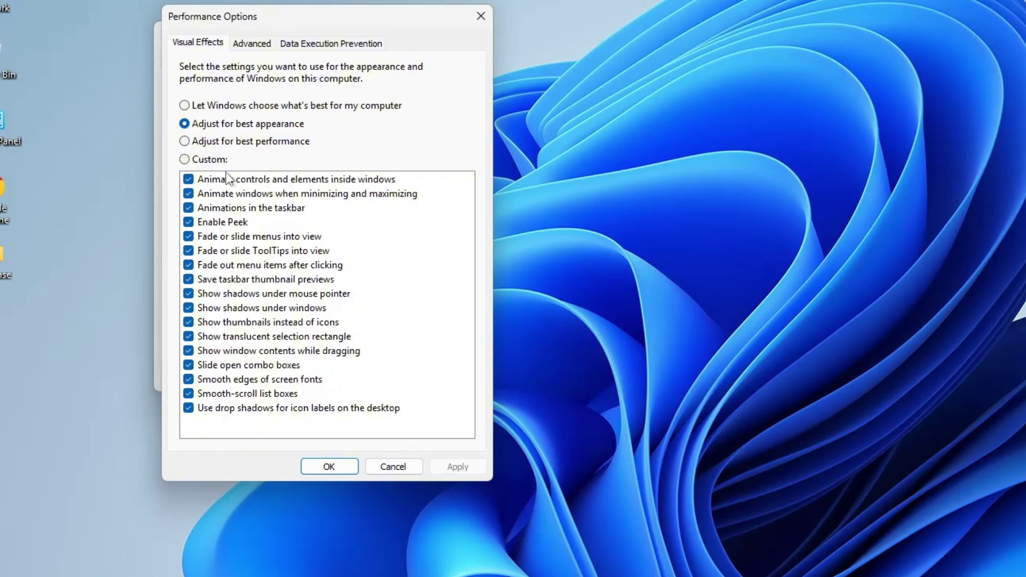
pyautogui.click(185, 143)
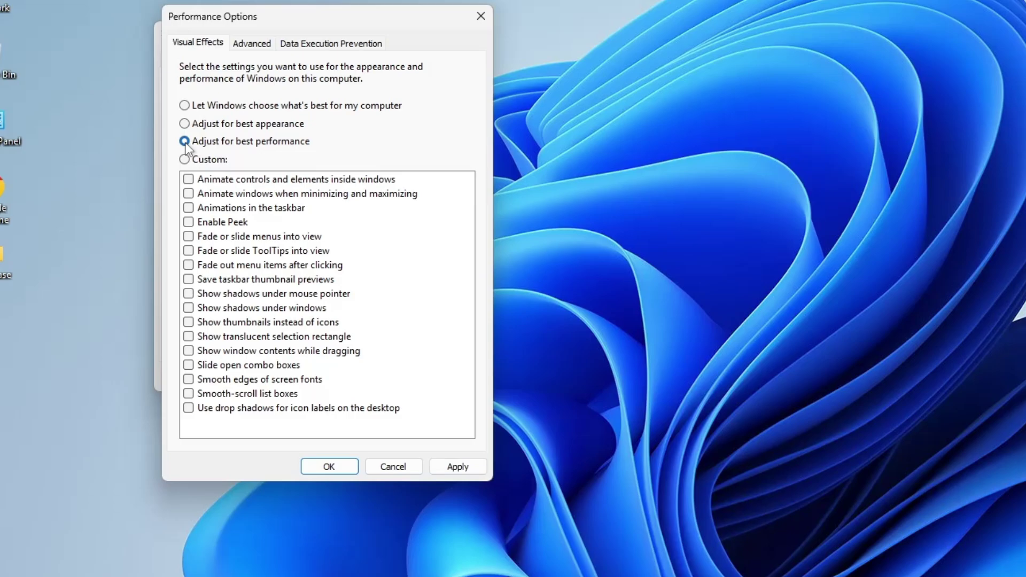
pyautogui.click(188, 179)
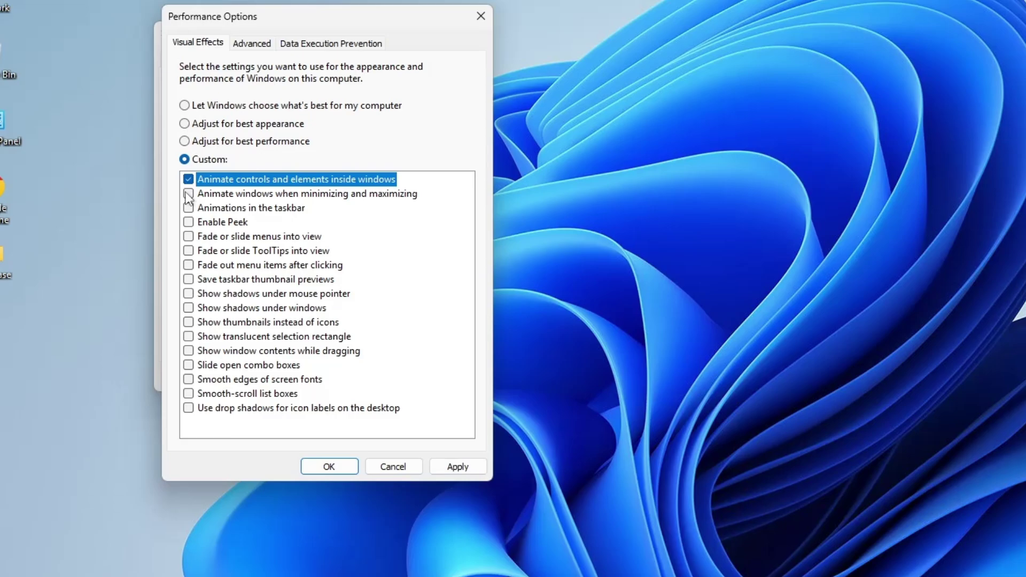
pyautogui.click(188, 195)
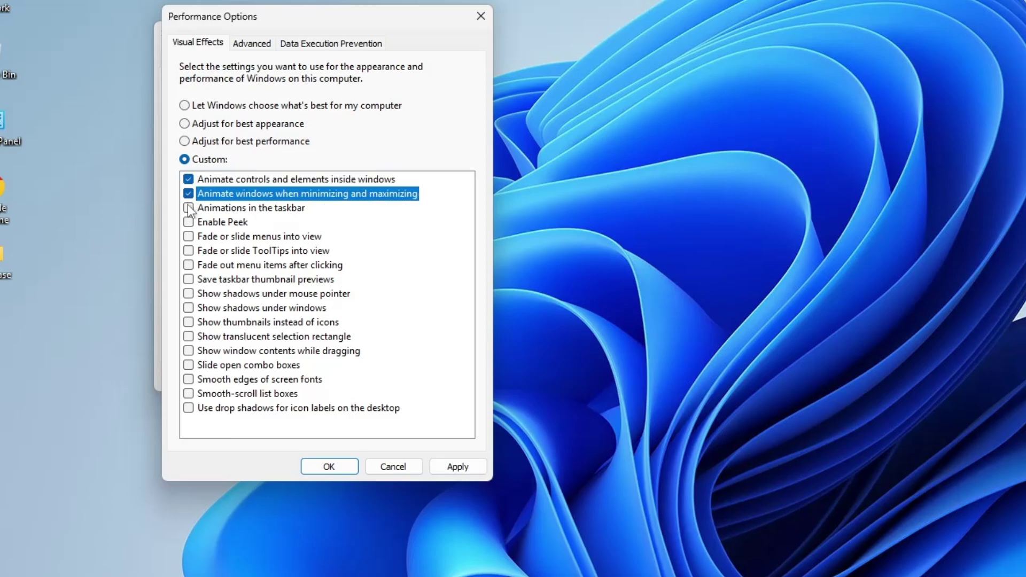
pyautogui.click(188, 323)
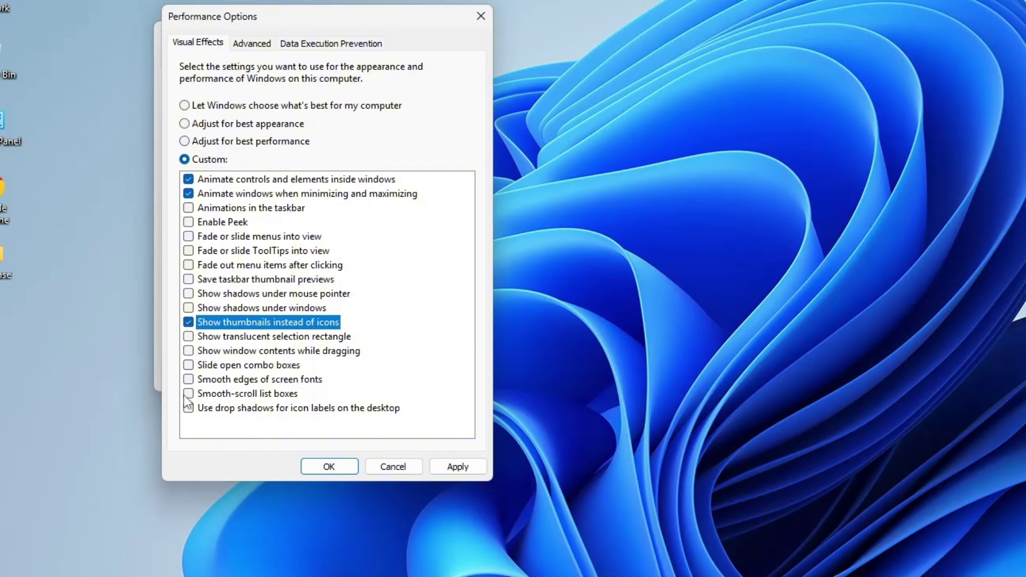
pyautogui.click(188, 380)
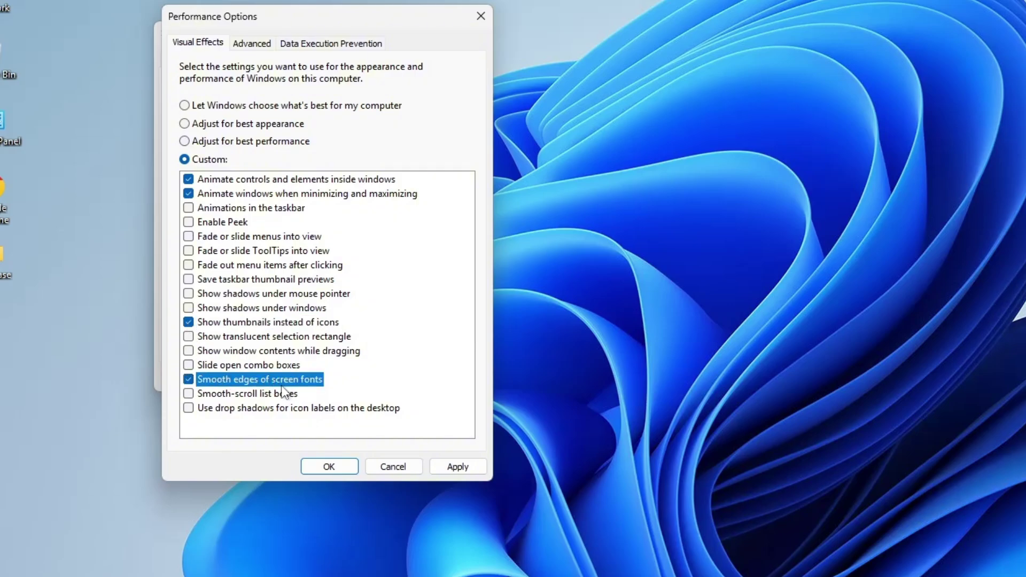
# Step: Apply the visual effects settings and close Performance Options and System Properties
pyautogui.click(457, 467)
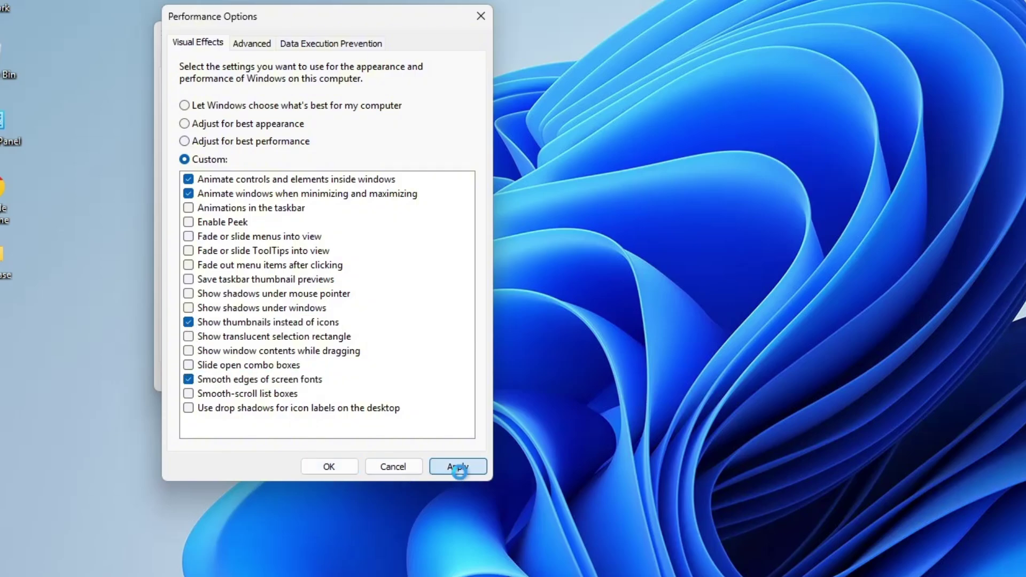
pyautogui.click(329, 467)
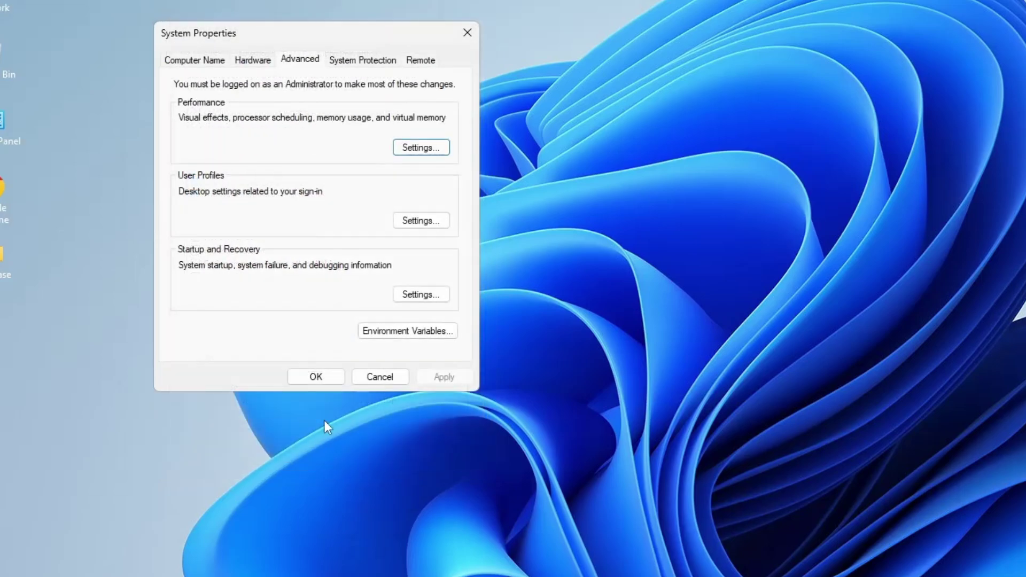
pyautogui.click(316, 377)
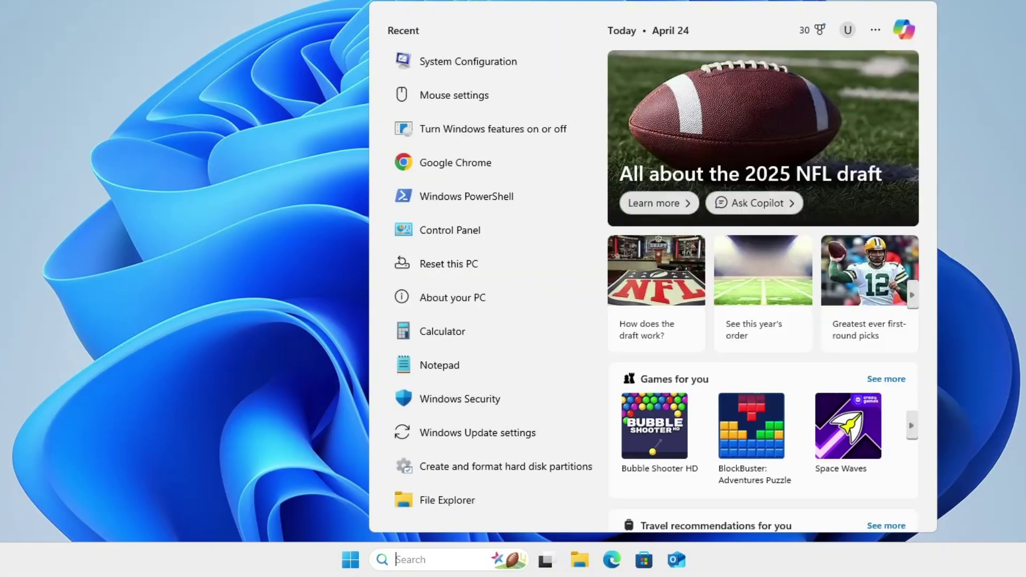
# Step: Open Turn Windows features on or off and clear Hyper-V with all its sub-features
pyautogui.write('turn')
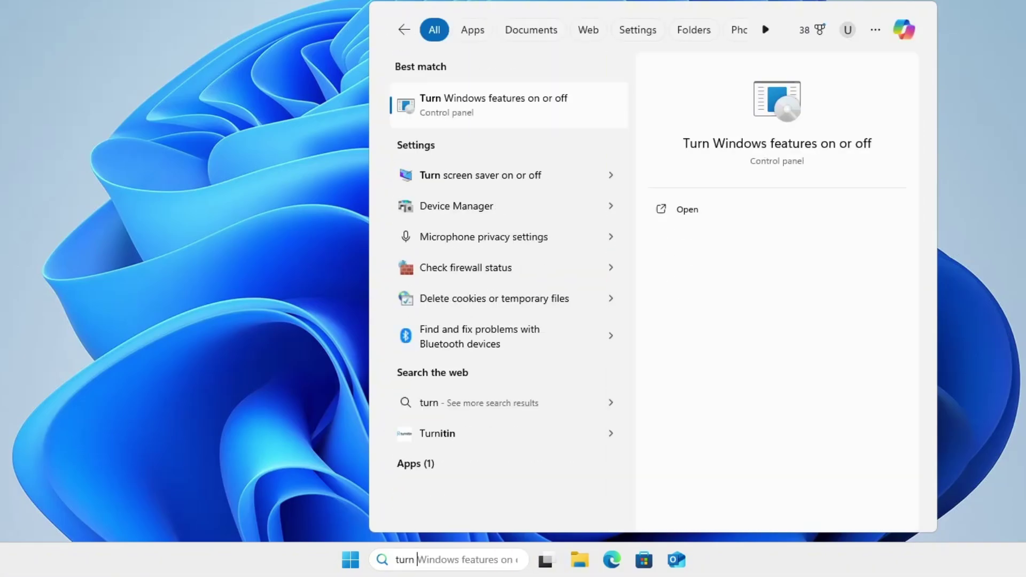
pyautogui.click(492, 109)
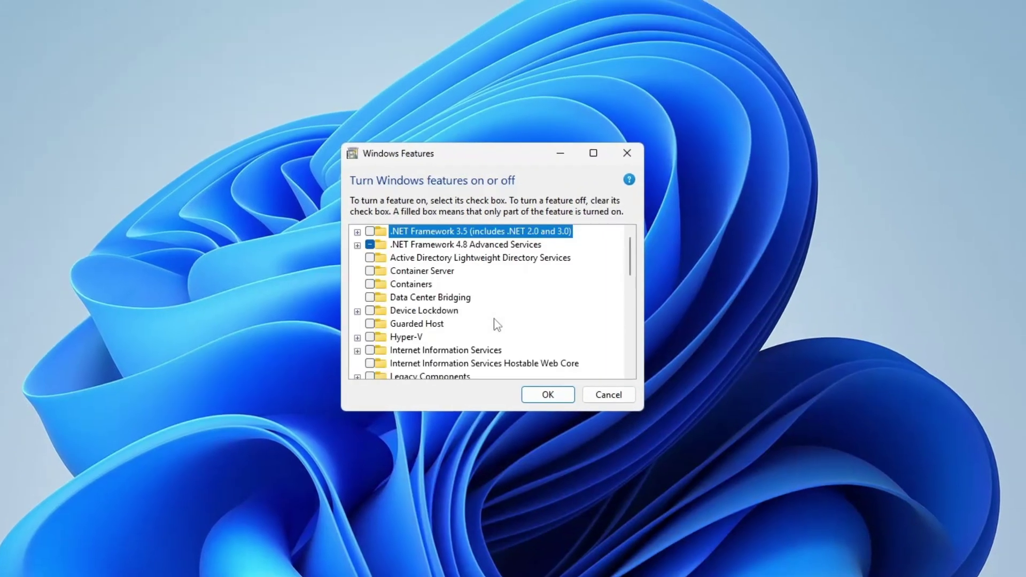
pyautogui.click(357, 338)
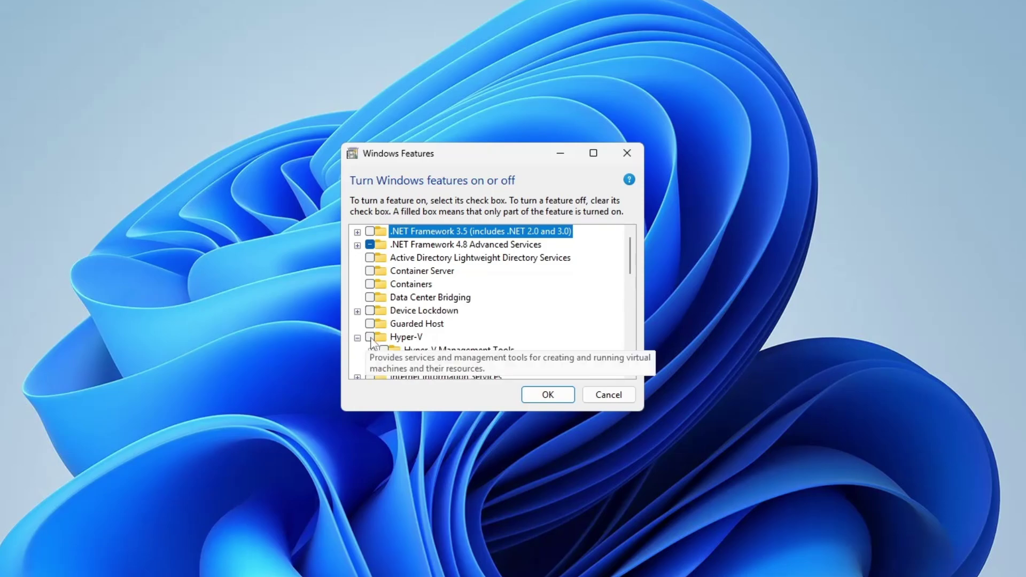
pyautogui.click(370, 338)
pyautogui.click(370, 338)
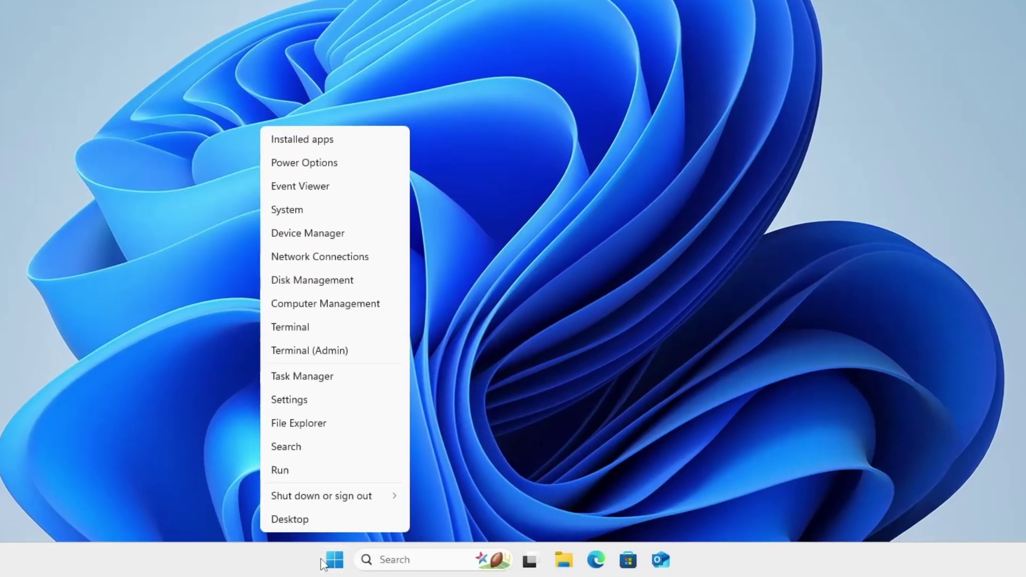
# Step: Open C:\Windows\Temp via Run 'temp' and permanently delete all five items with administrator permission
pyautogui.click(316, 477)
pyautogui.write('te')
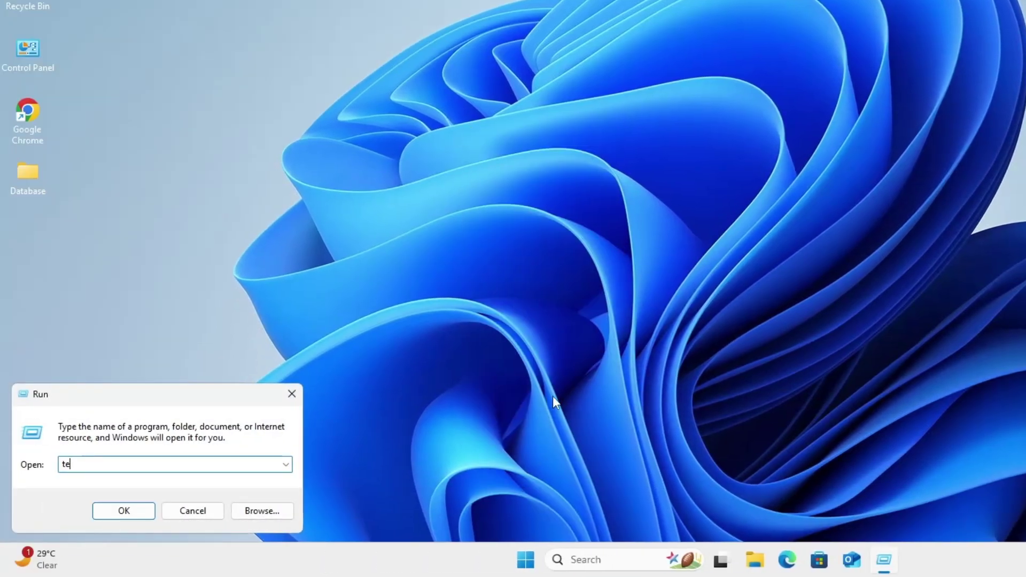
pyautogui.write('mp')
pyautogui.click(142, 508)
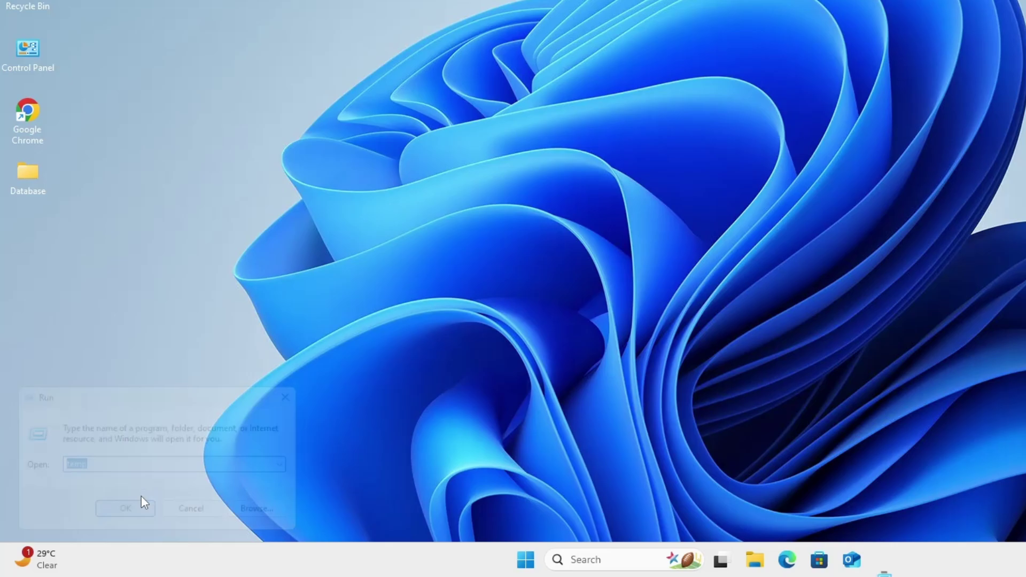
pyautogui.hotkey('ctrl', 'a')
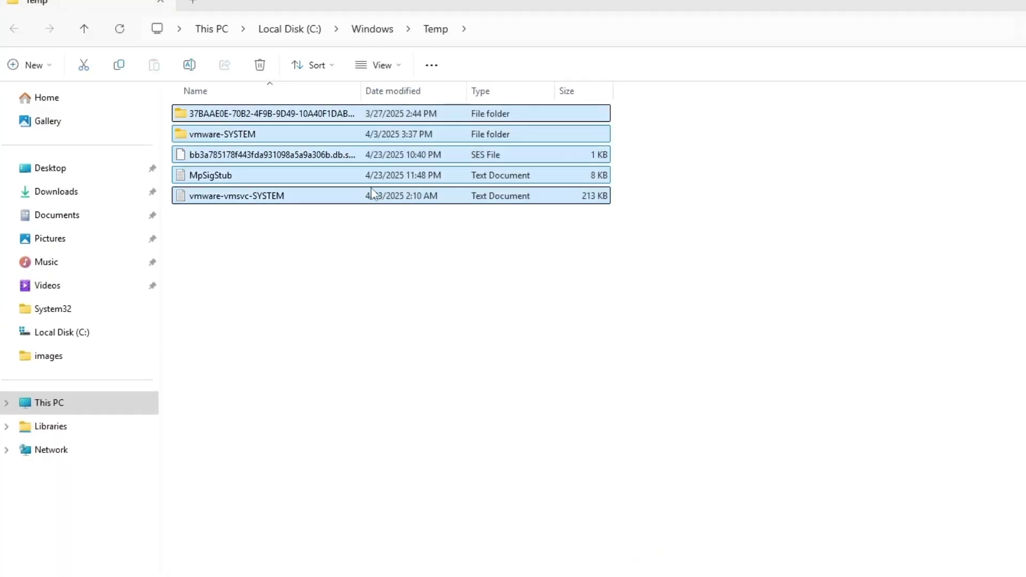
pyautogui.hotkey('shift', 'Delete')
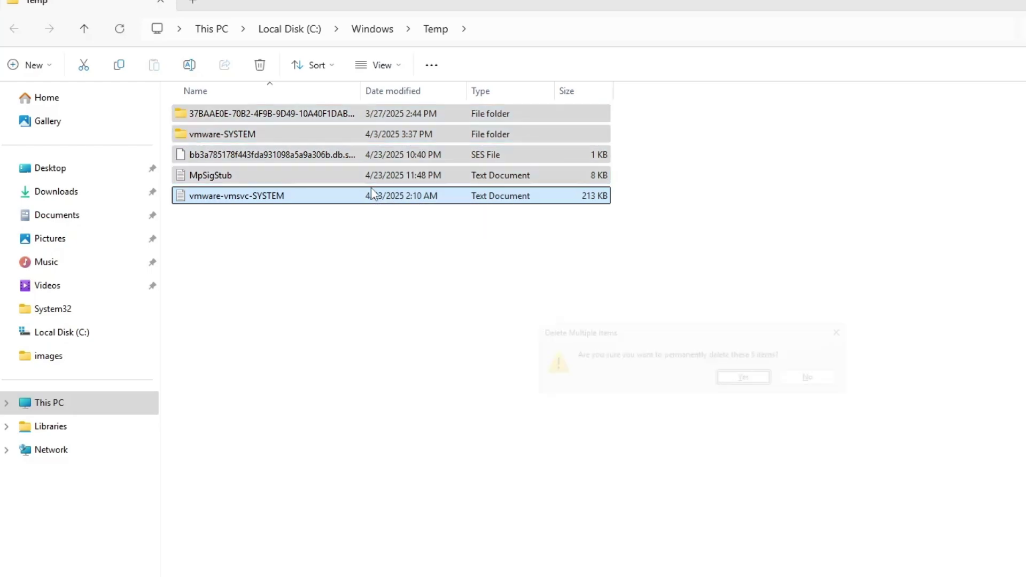
pyautogui.click(751, 381)
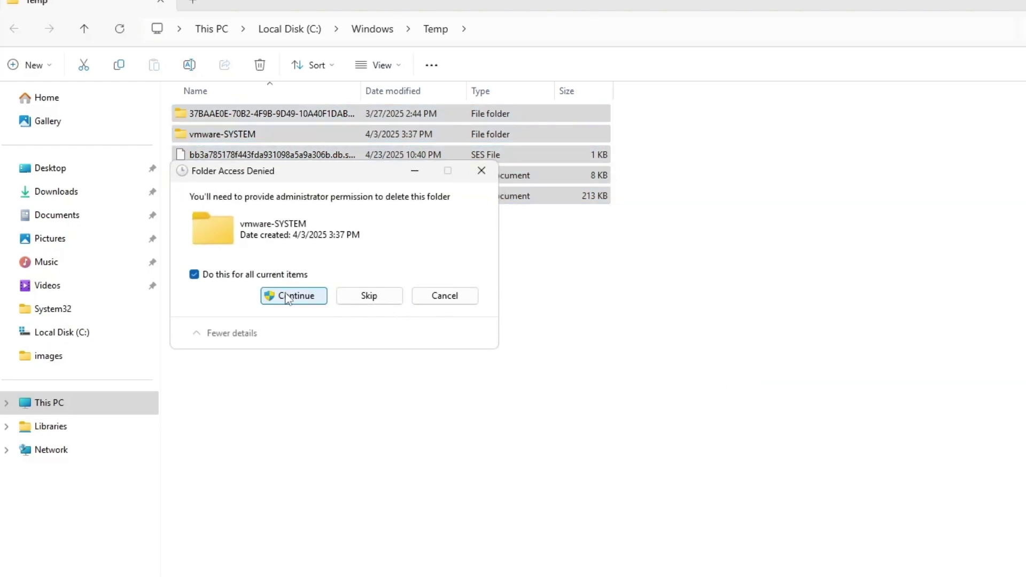
pyautogui.click(288, 297)
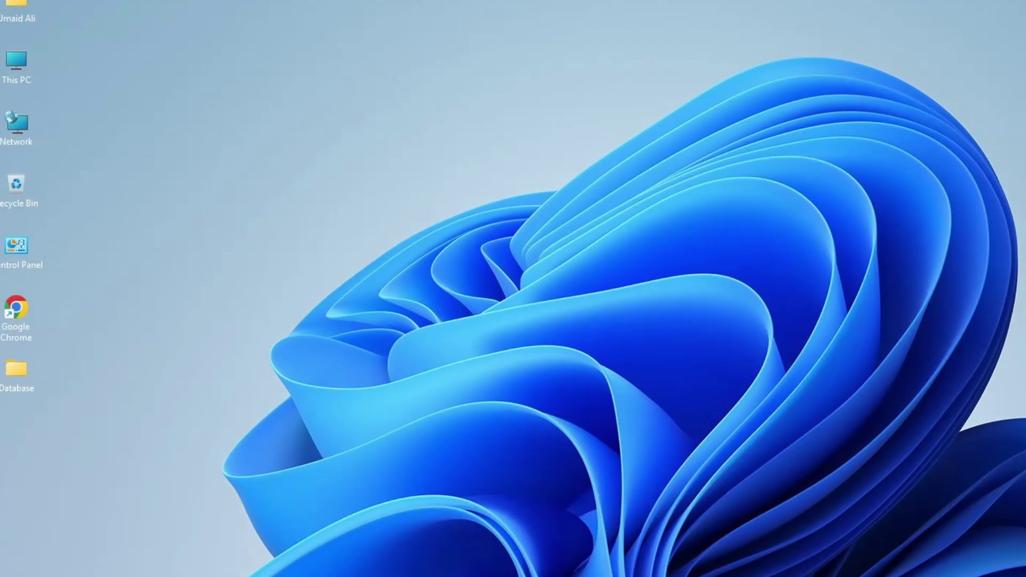
# Step: Open %temp% from Run and permanently delete all eight files in AppData\Local\Temp
pyautogui.rightClick(366, 559)
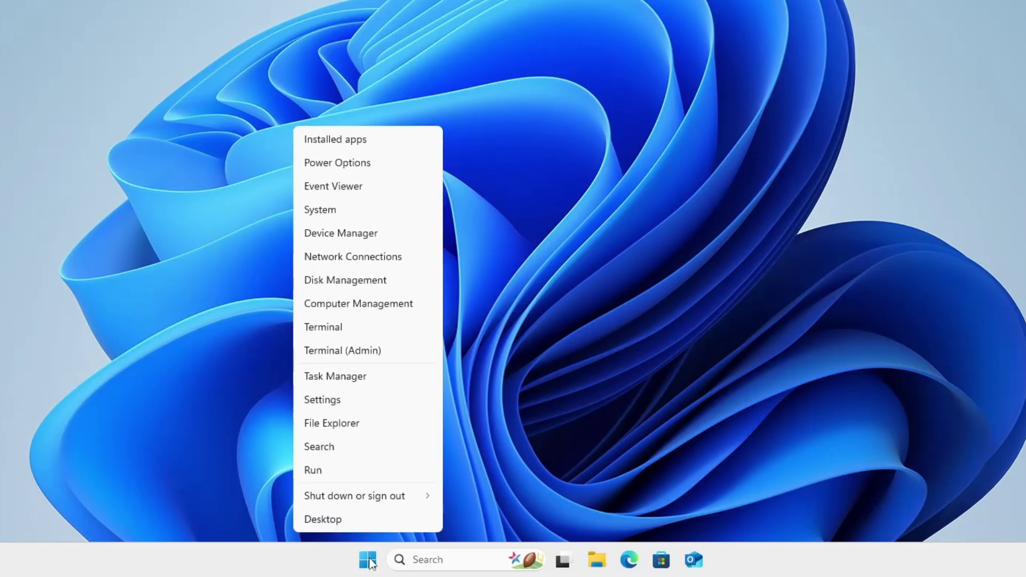
pyautogui.click(366, 470)
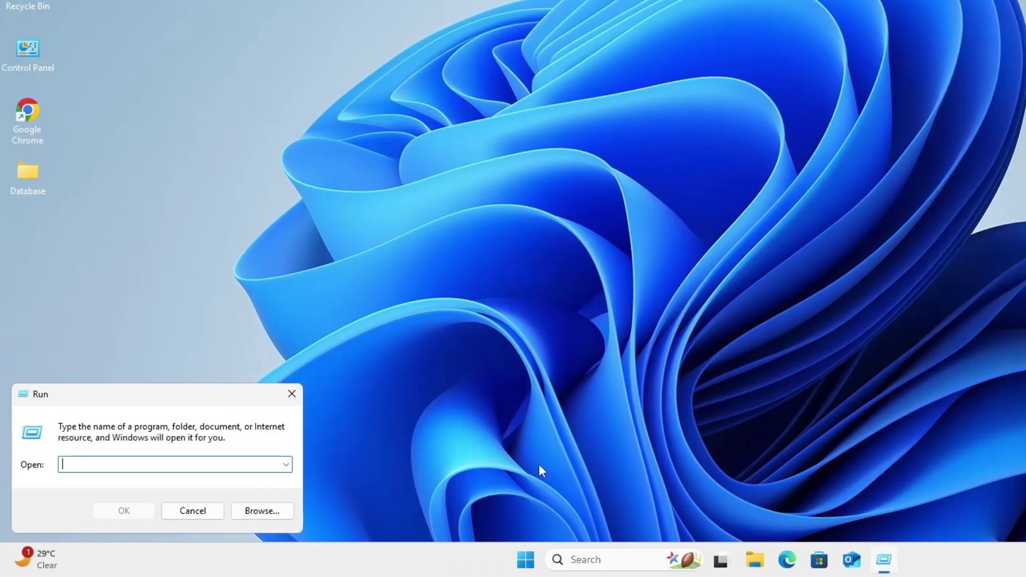
pyautogui.write('%temp%')
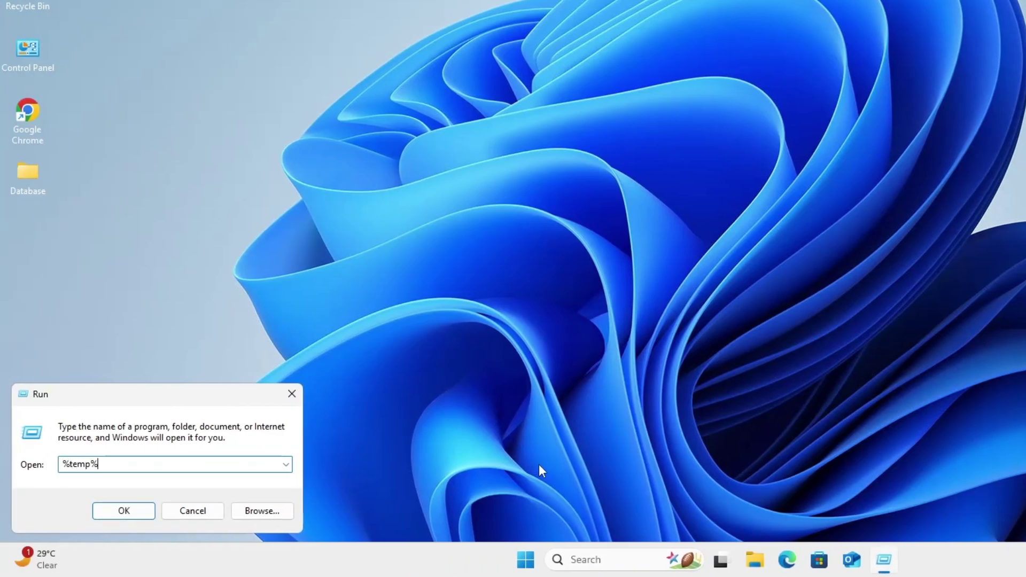
pyautogui.click(134, 519)
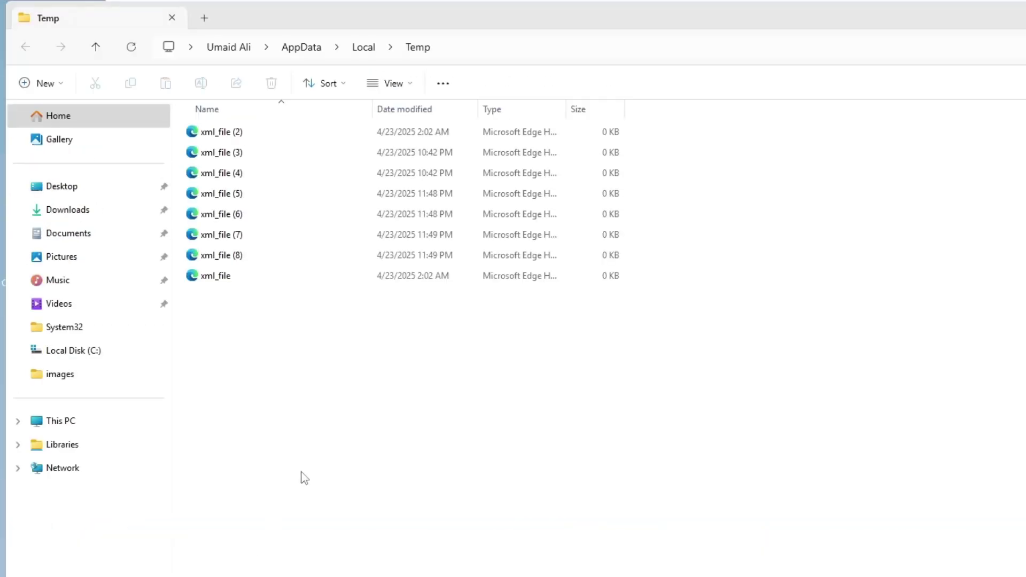
pyautogui.hotkey('ctrl', 'a')
pyautogui.hotkey('shift', 'Delete')
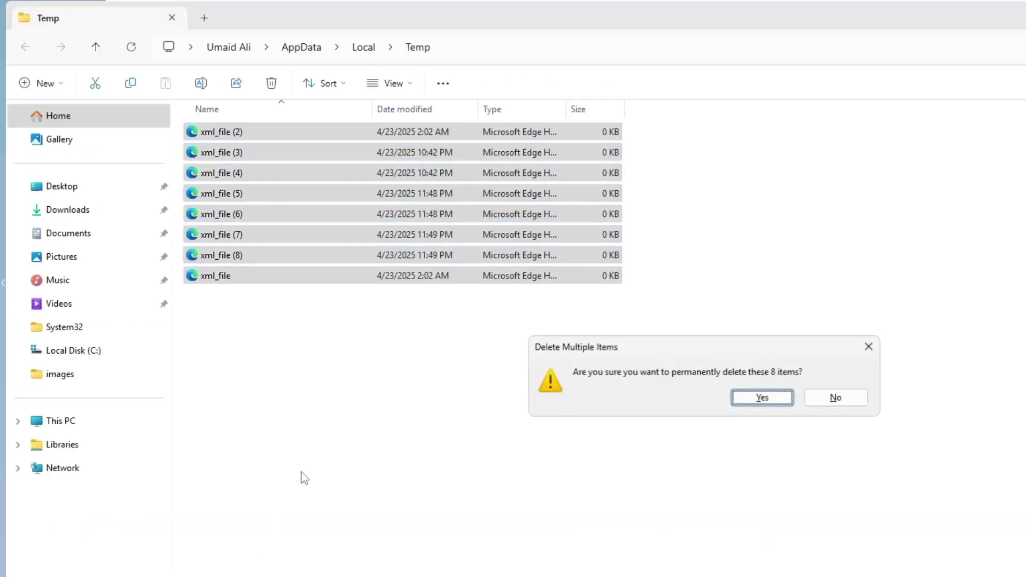
pyautogui.click(763, 398)
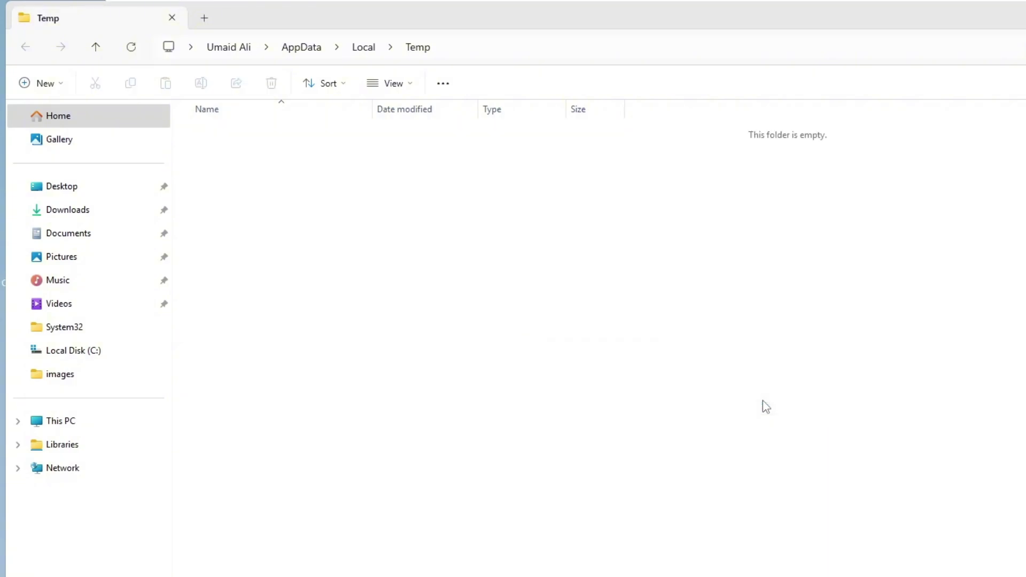